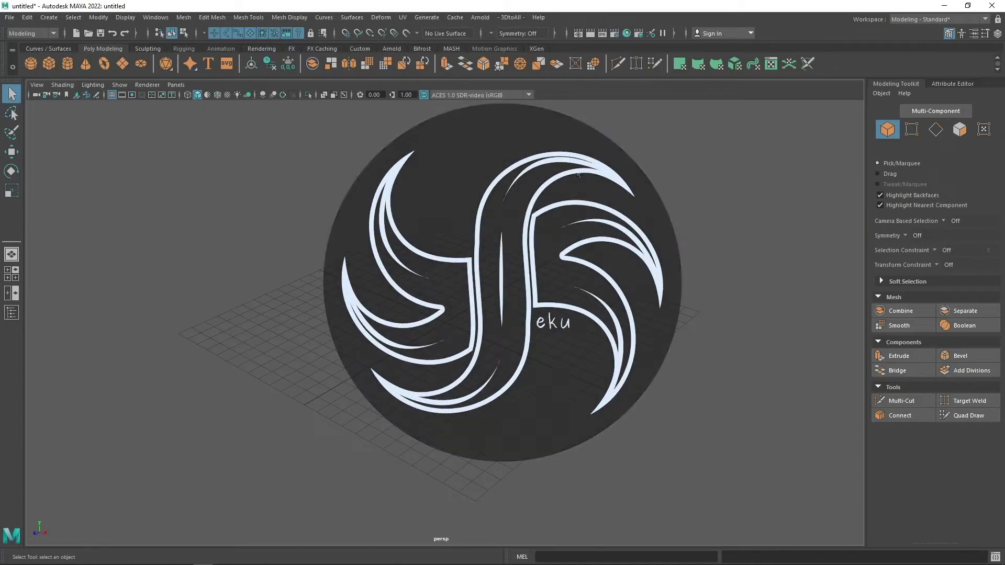
alt+drag(528, 271, 492, 274)
key(alt+shift)
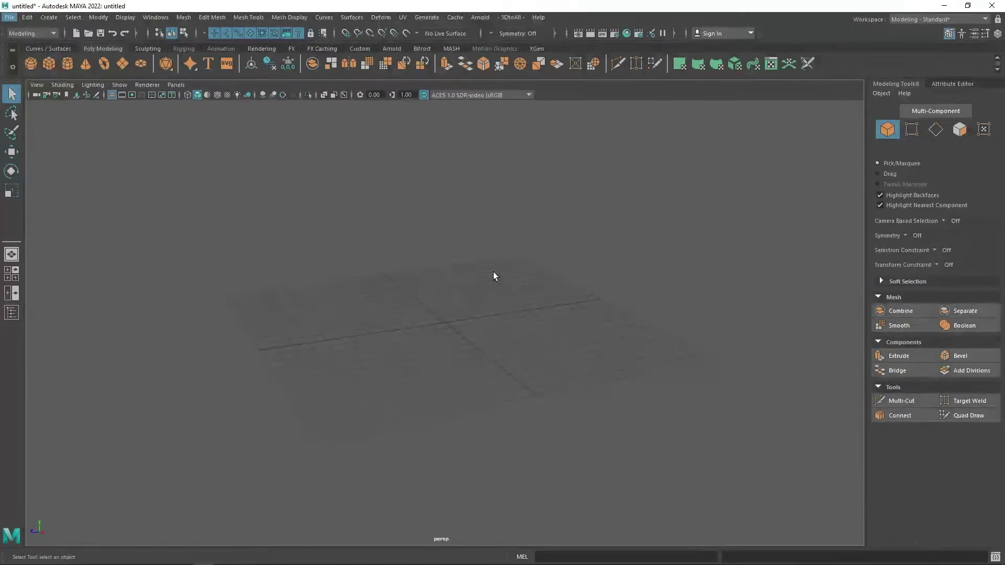
key(alt+shift)
alt+drag(575, 276, 552, 285)
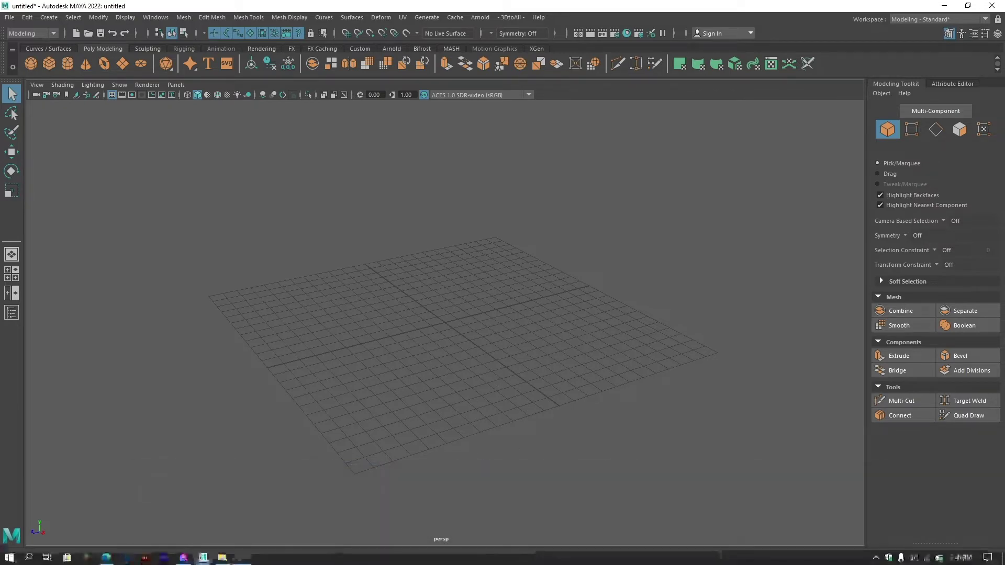
Step: Switch to the File Explorer window showing the ikmax folder and move it toward the middle of the screen
click(222, 557)
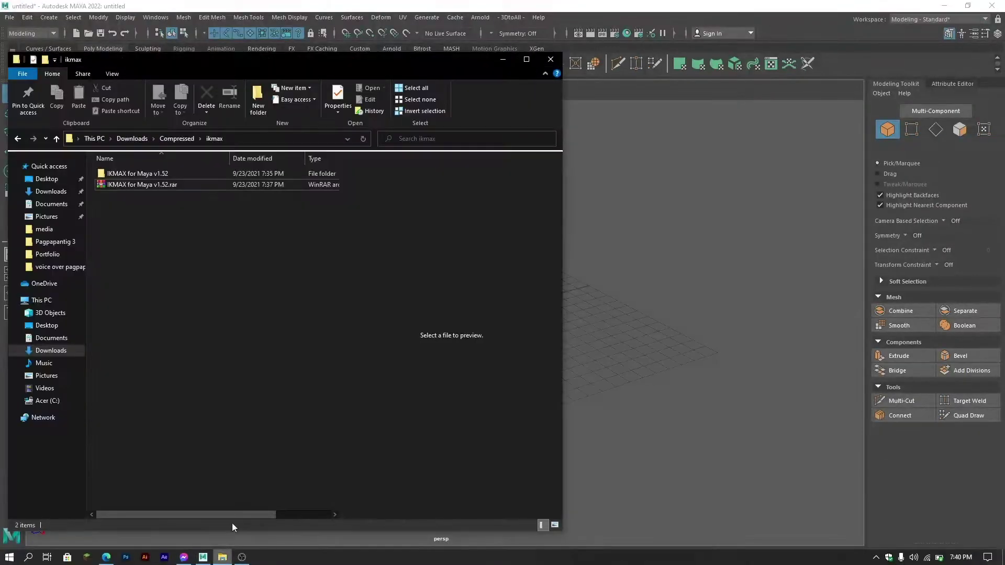
drag(332, 59, 539, 62)
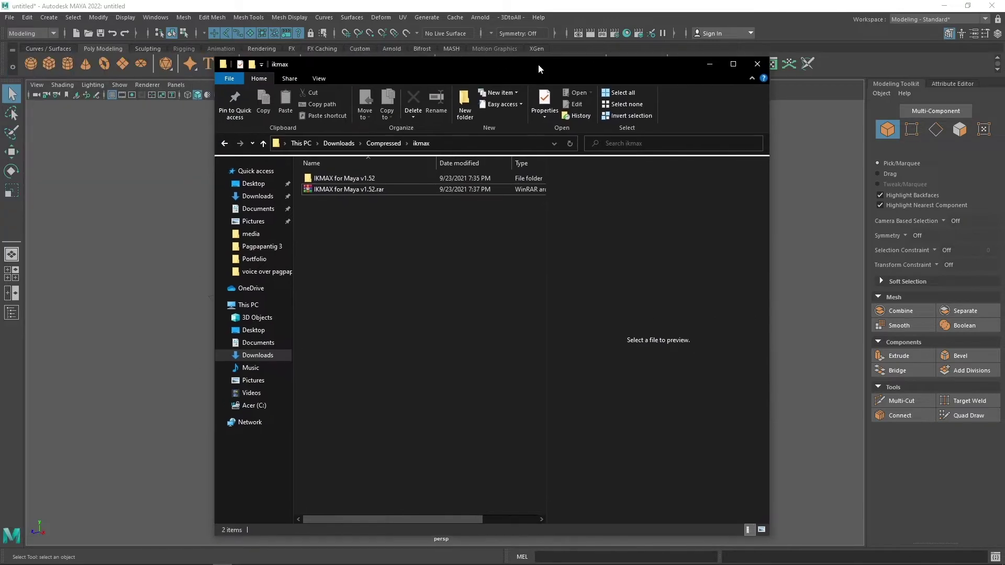
click(414, 186)
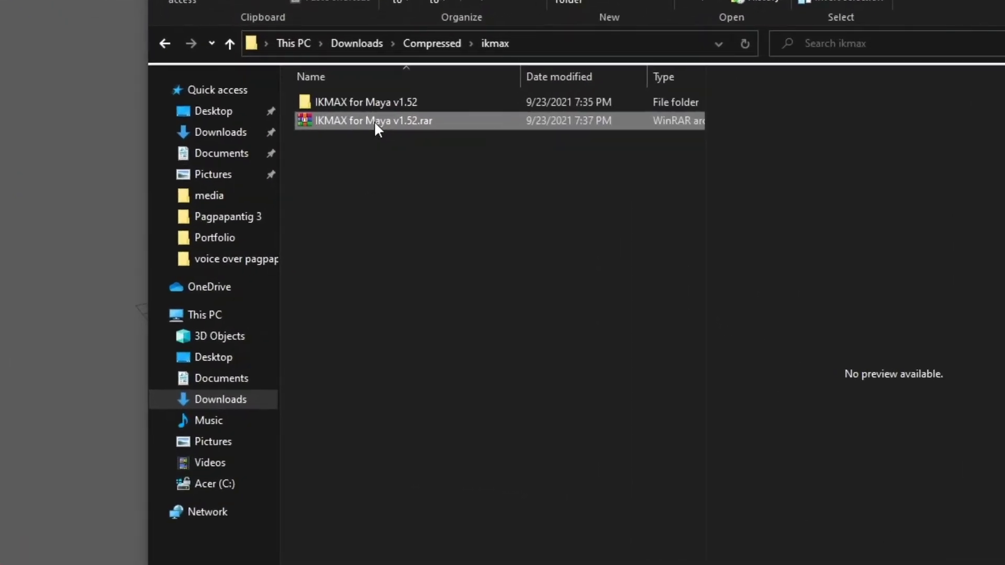
right_click(351, 187)
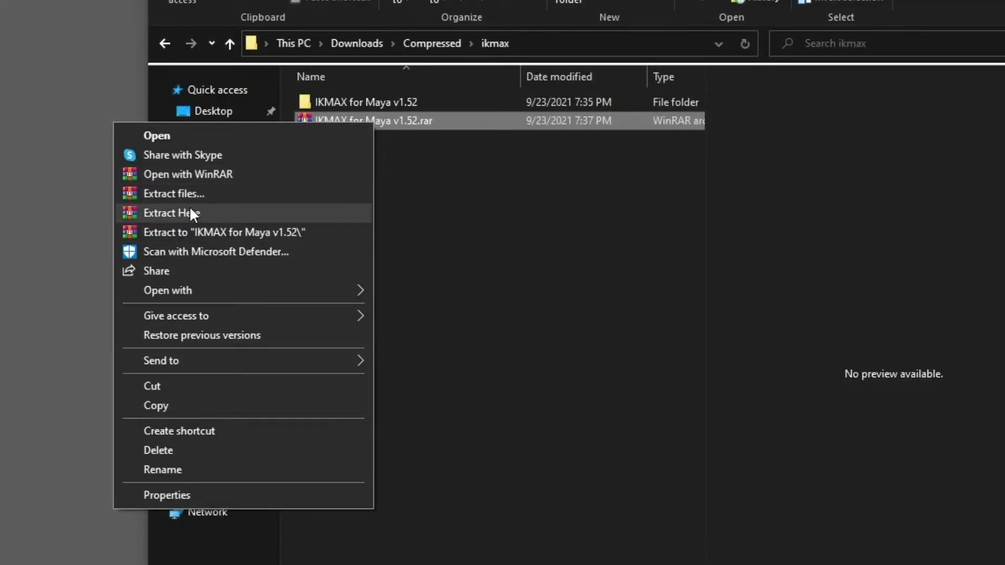
click(490, 198)
Step: Open the "To Maya plug-ins Folder" inside IKMAX for Maya v1.52, IKMAX_Maya_v1.52, Manual Intall
click(410, 106)
double_click(410, 106)
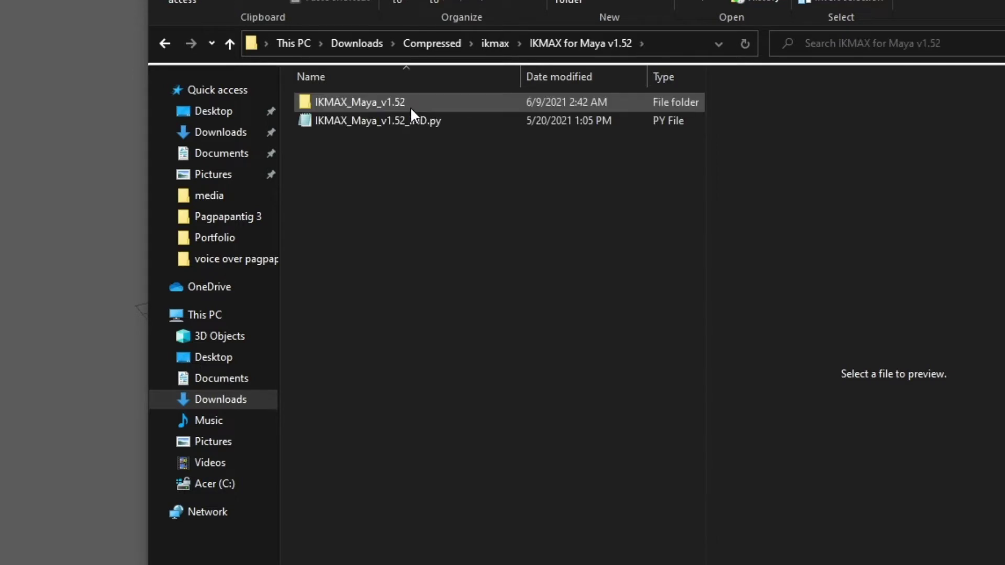
click(371, 105)
double_click(371, 105)
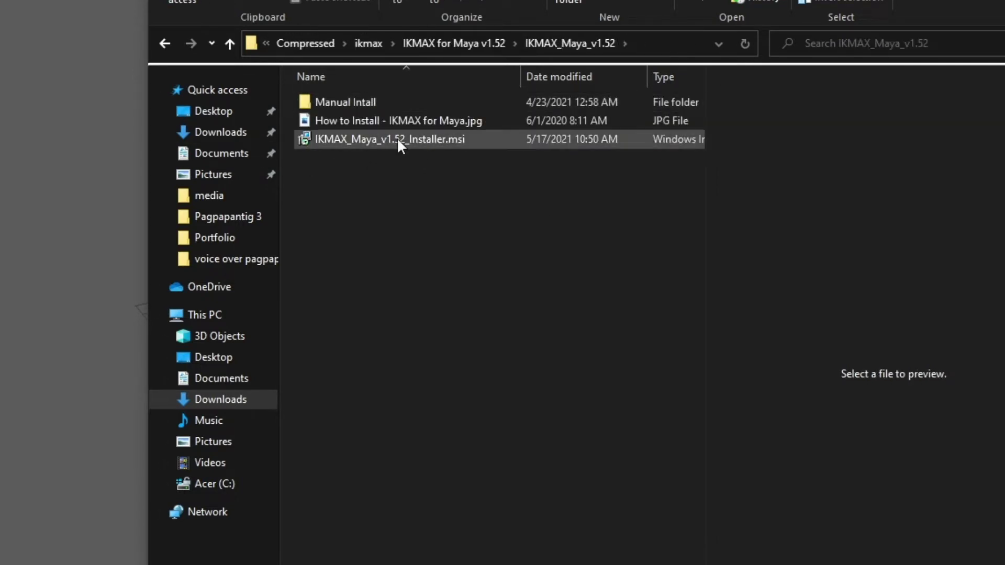
double_click(350, 102)
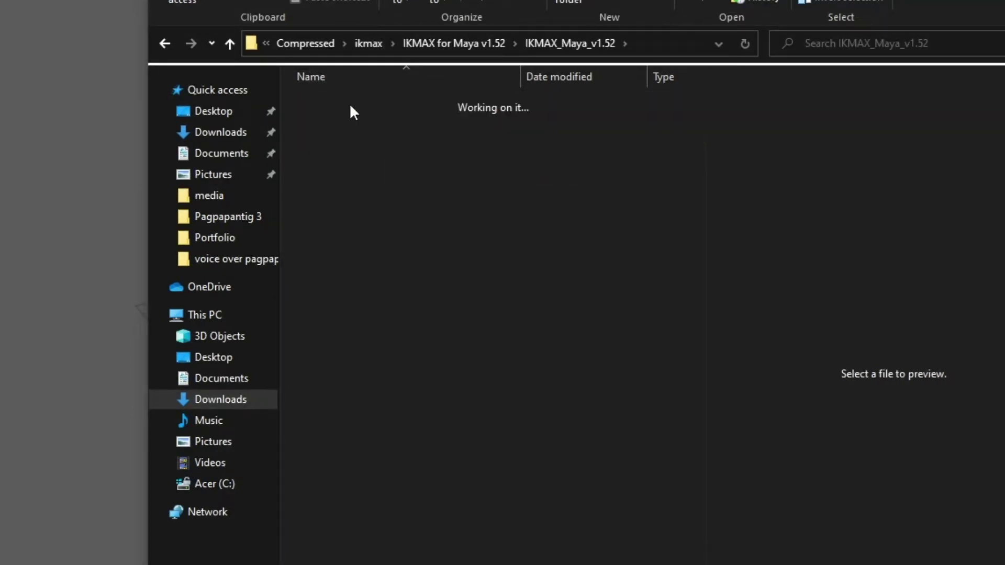
double_click(343, 137)
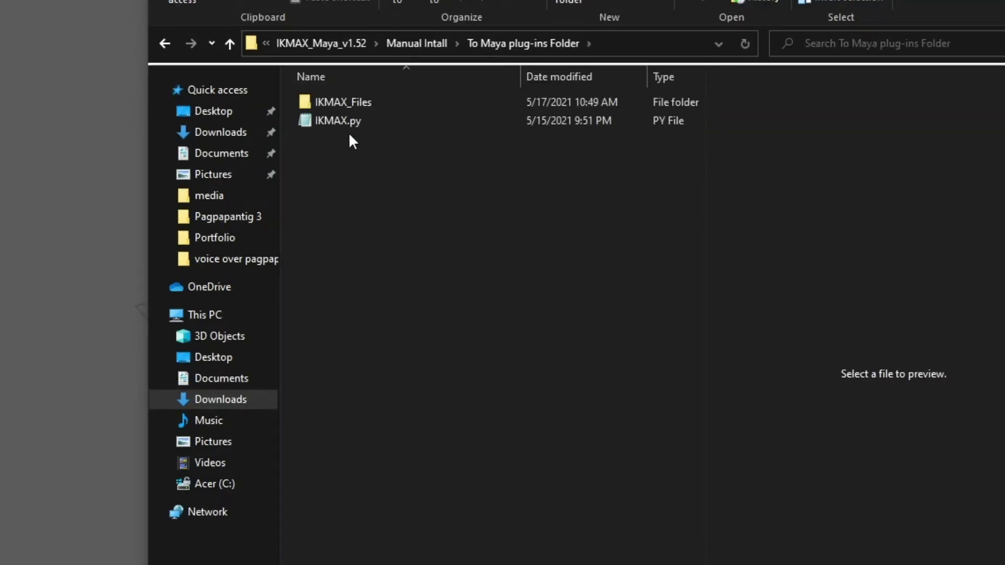
Step: Copy the IKMAX_Files folder and the IKMAX.py file together
drag(411, 233, 324, 94)
right_click(328, 95)
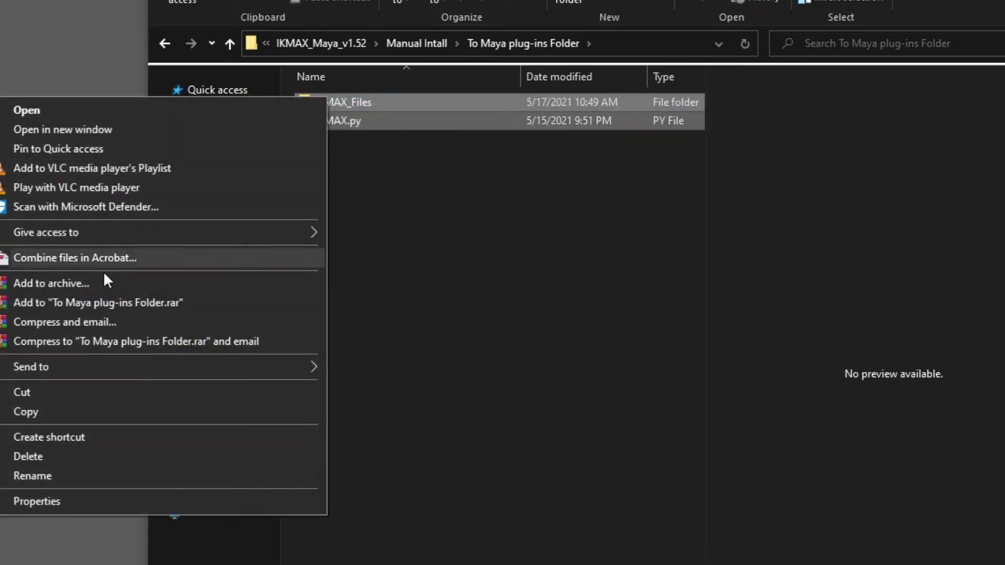
click(96, 411)
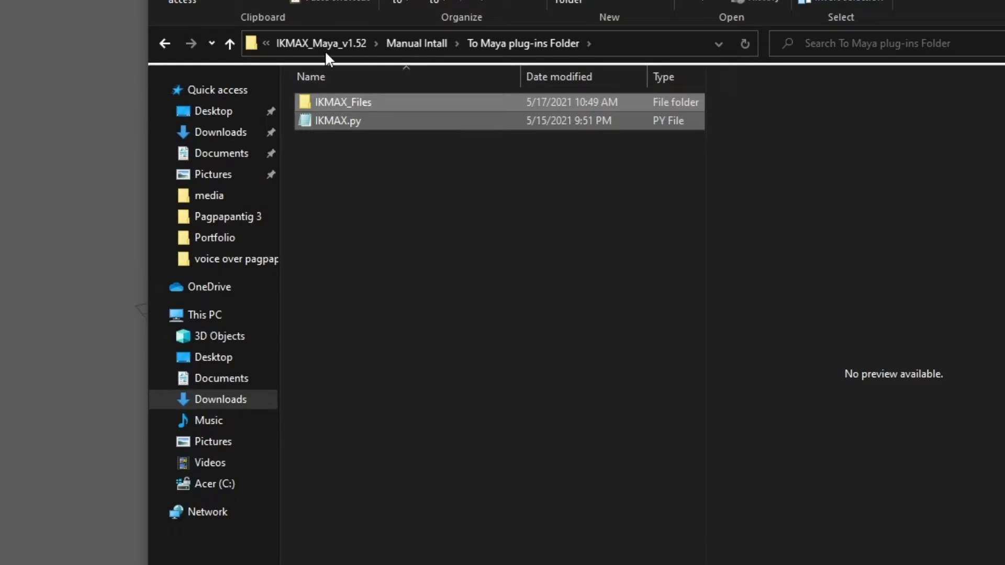
Step: Paste the copied IKMAX items into the plug-ins folder under Documents\maya and minimize File Explorer
click(239, 154)
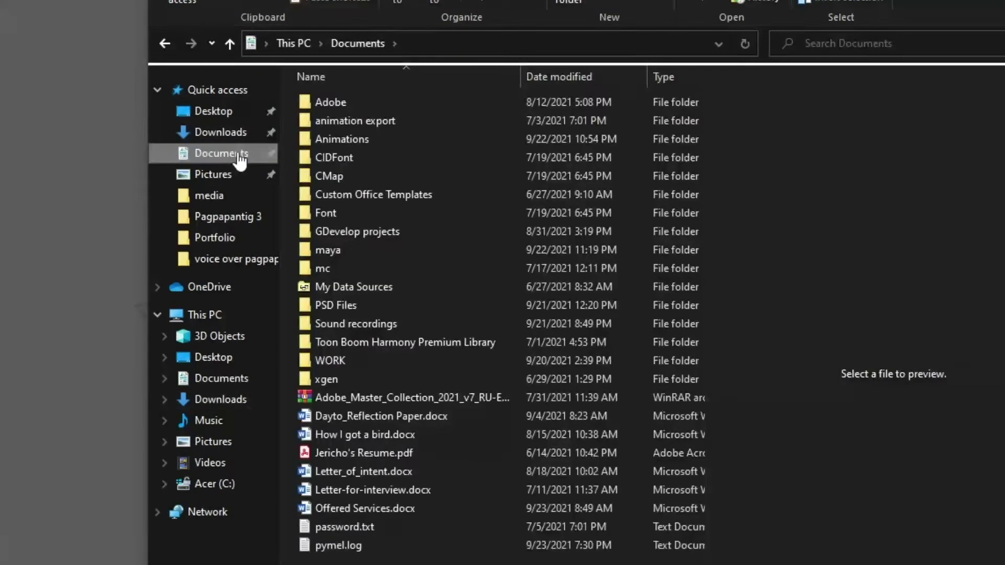
click(348, 246)
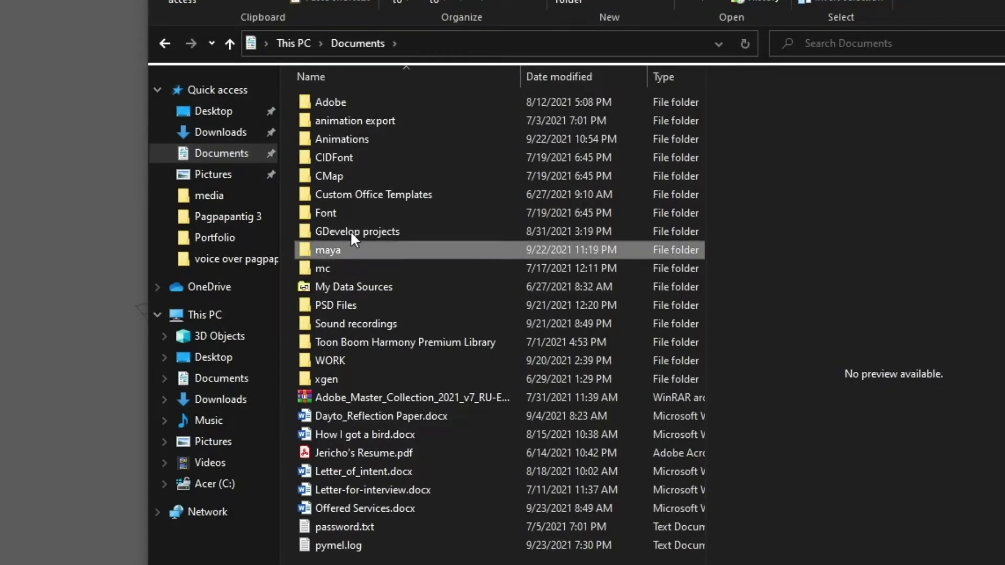
double_click(331, 121)
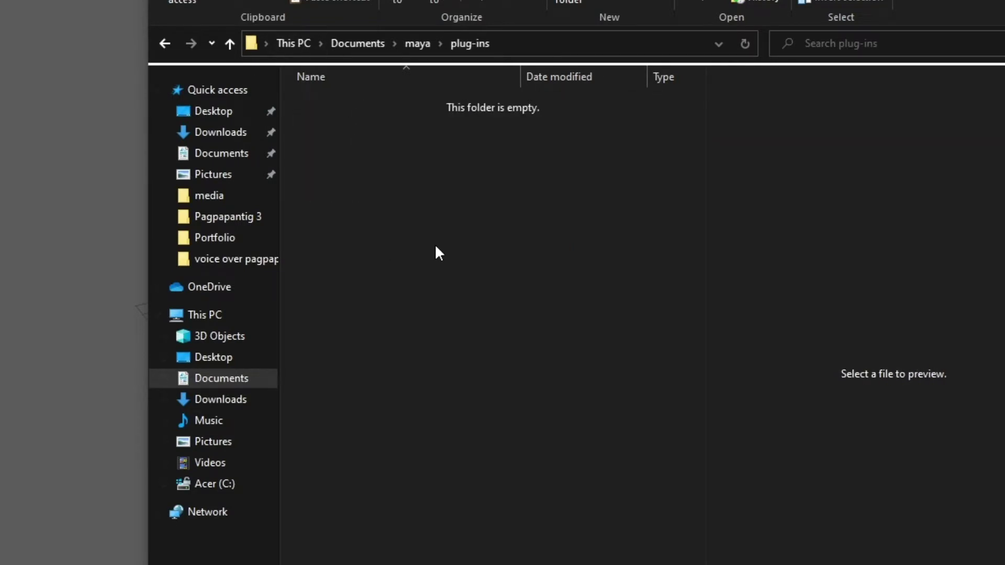
key(ctrl+v)
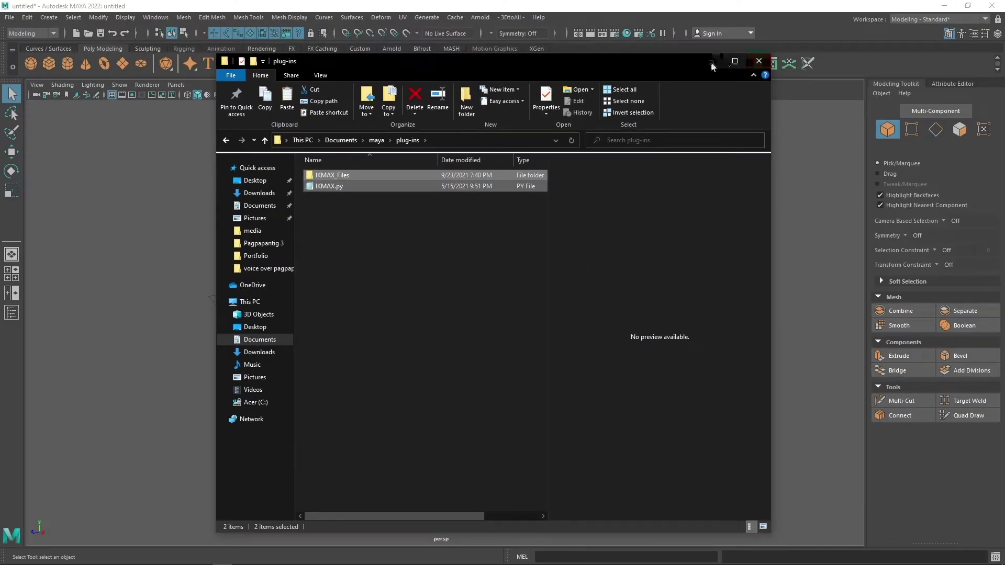
click(711, 61)
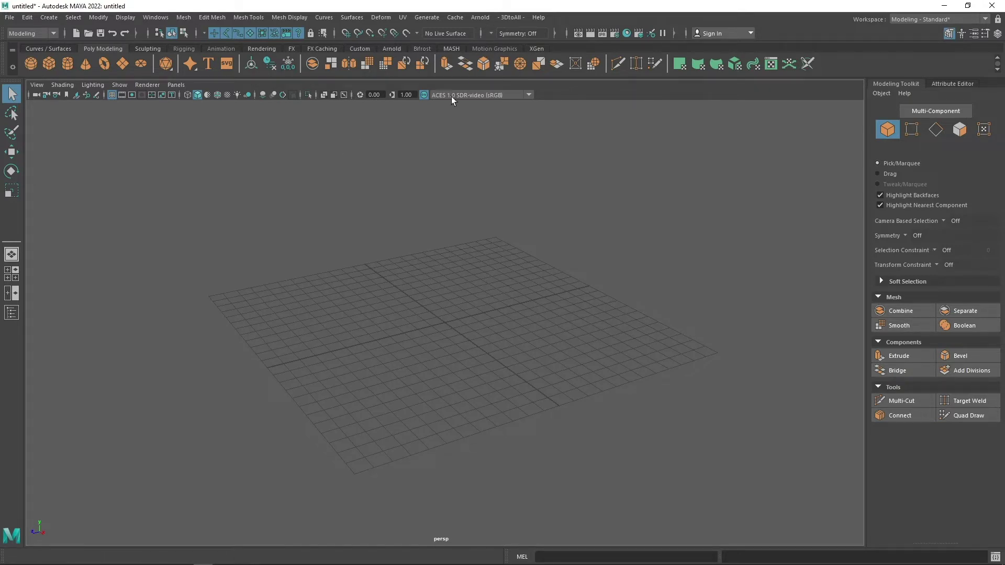
Step: Open Maya's Plug-in Manager and try to load IKMAX.py from the Documents\maya\plug-ins folder
click(156, 17)
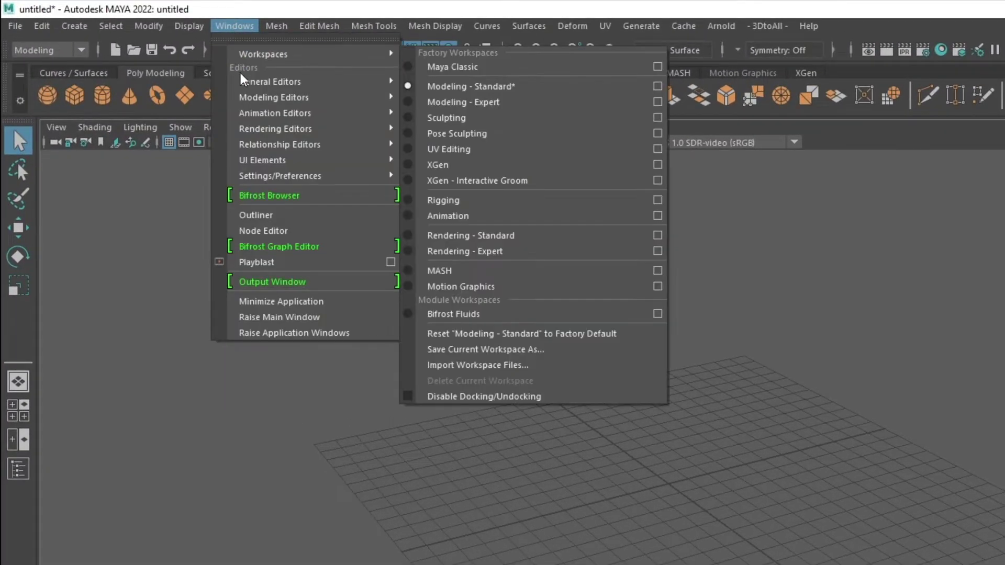
mouse_move(314, 176)
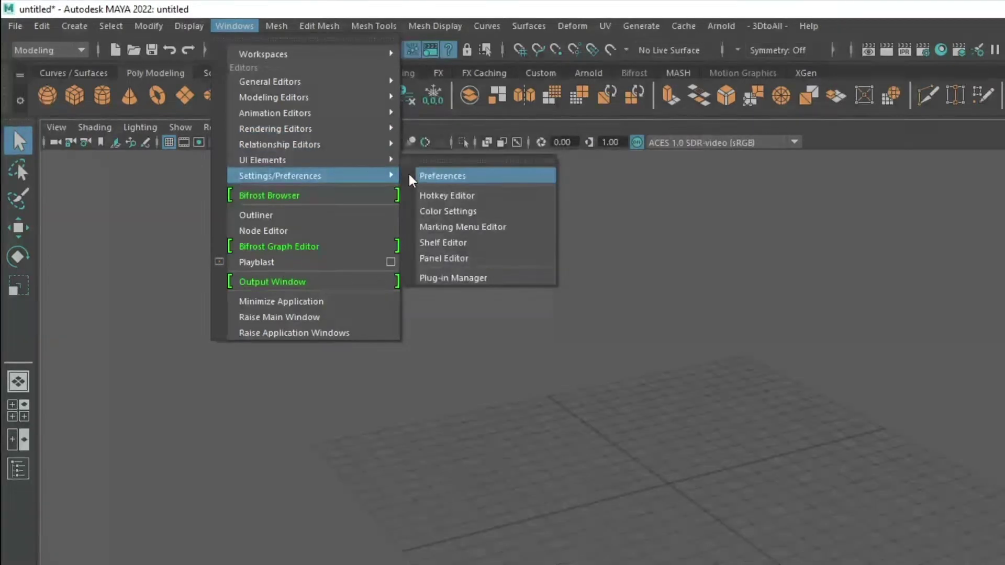
click(453, 278)
drag(209, 177, 224, 192)
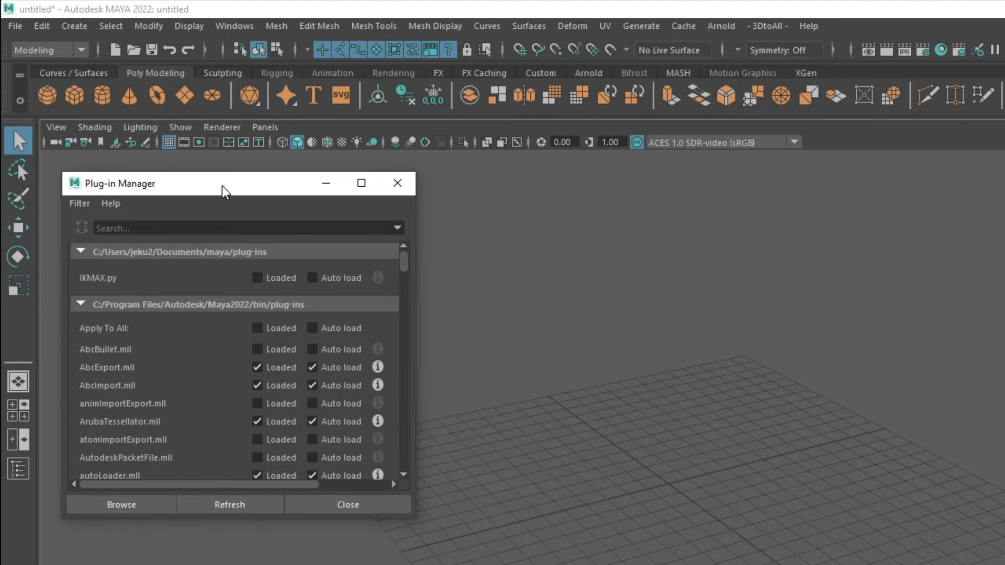
click(127, 506)
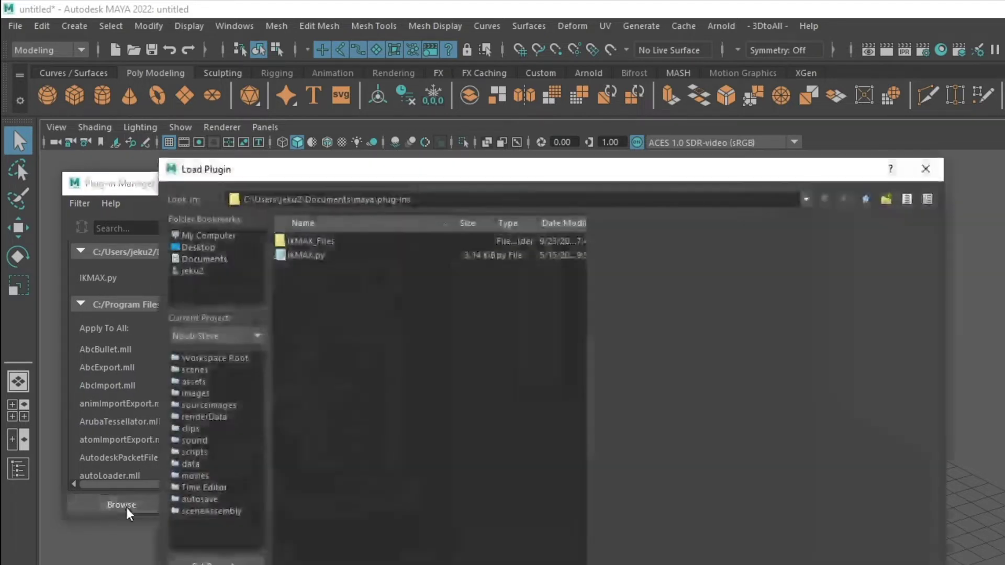
click(304, 256)
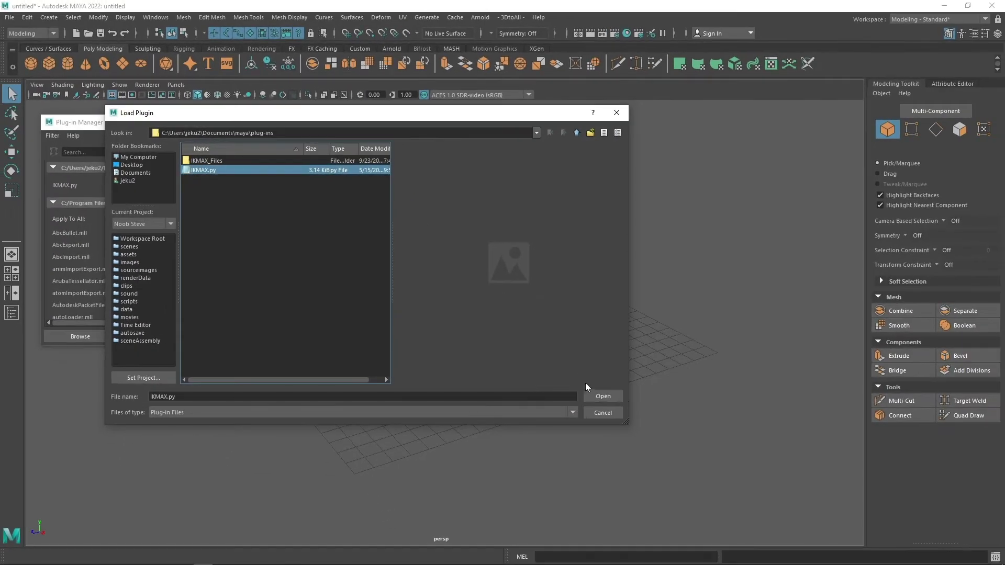
click(603, 396)
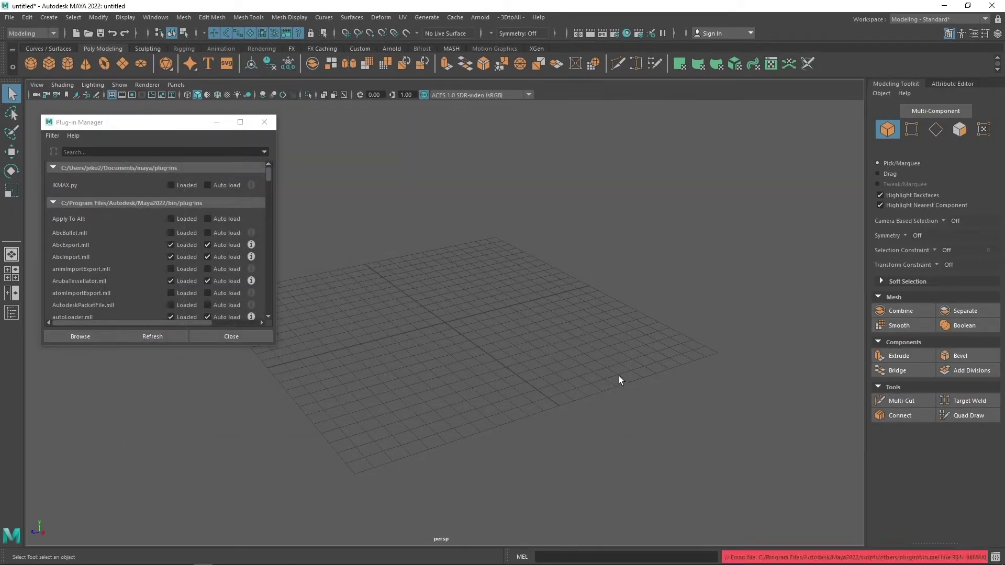
Step: Examine the IKMAX loading error in the Script Editor and clear the editor's history
double_click(777, 557)
click(994, 558)
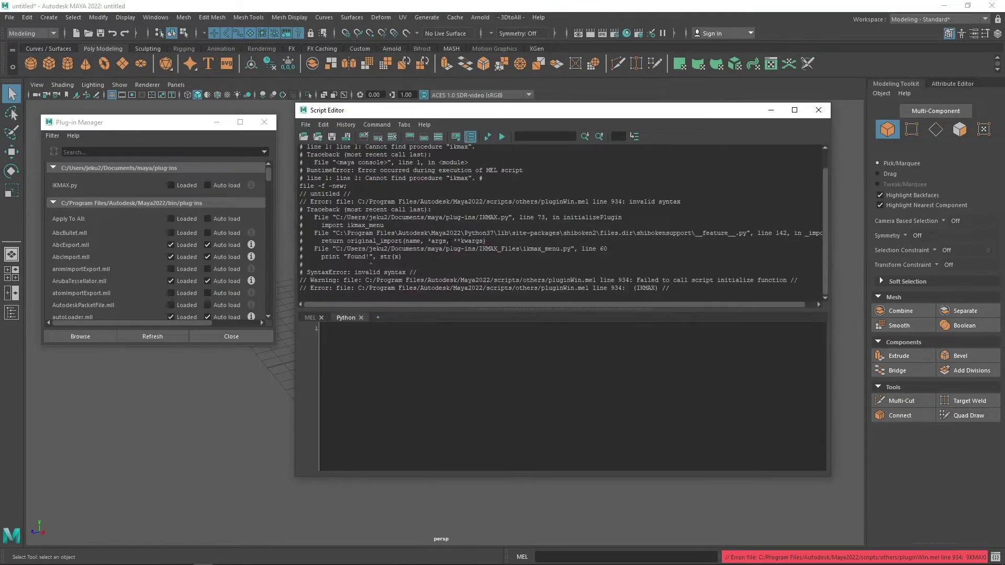
drag(325, 289, 693, 290)
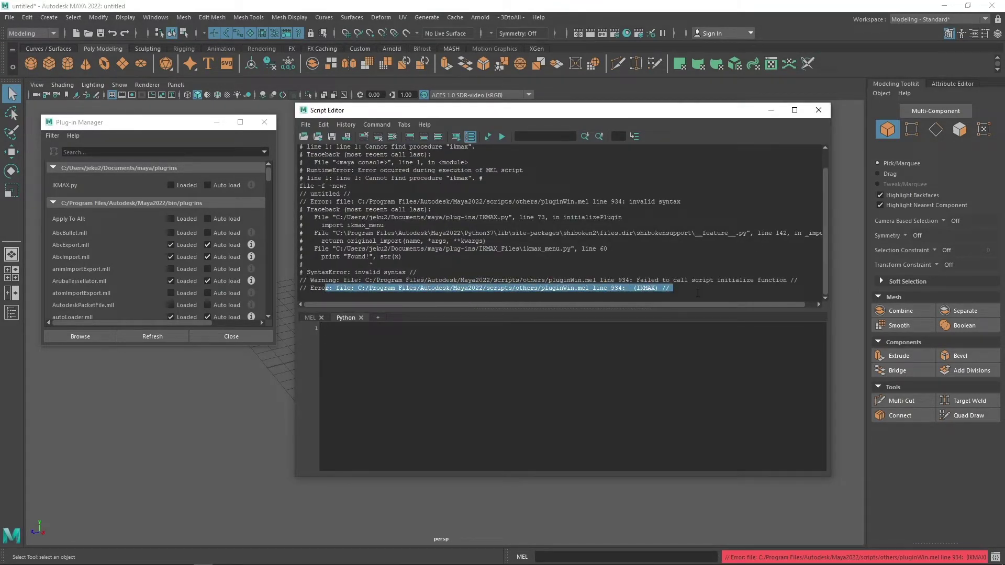
click(698, 294)
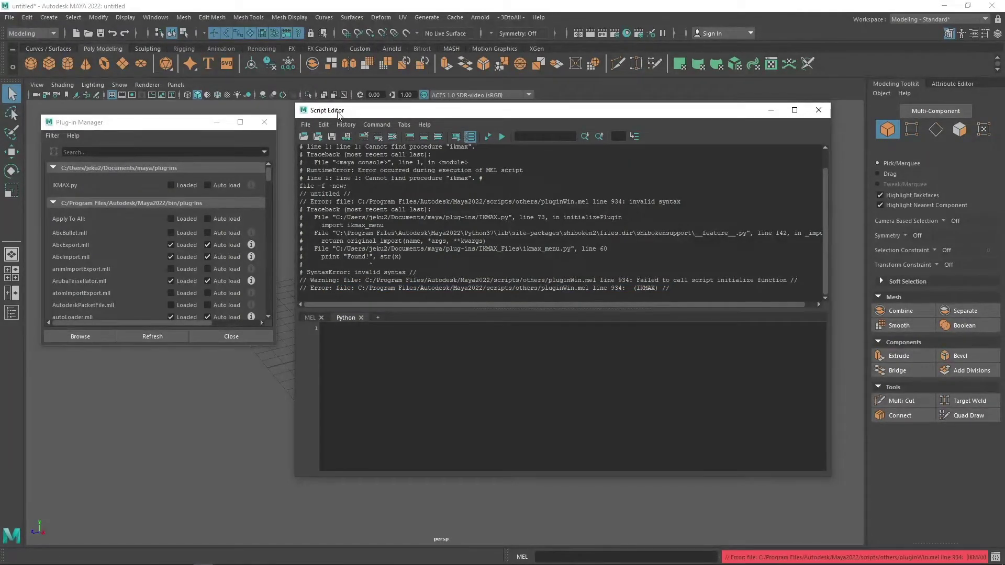
click(393, 137)
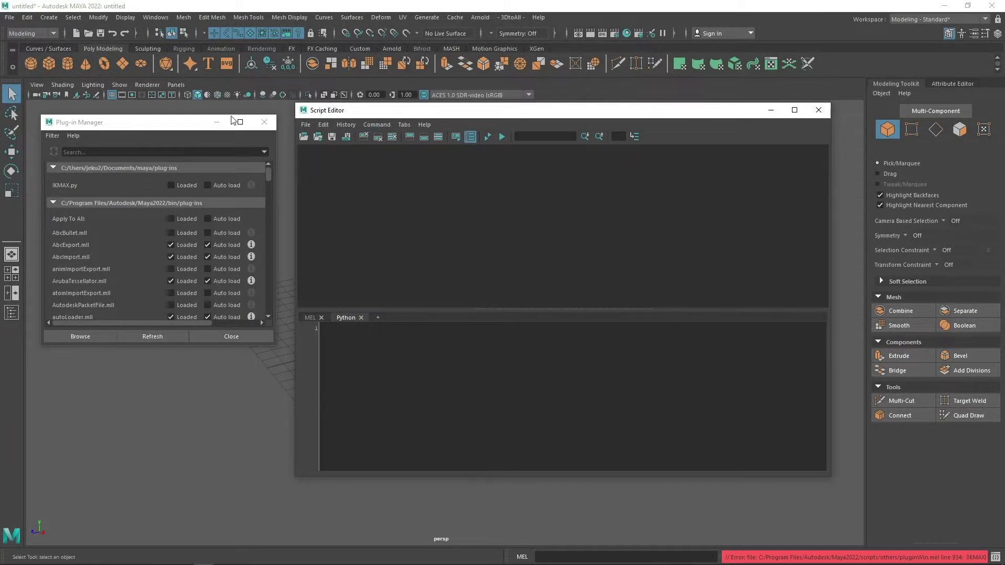
drag(181, 126, 171, 116)
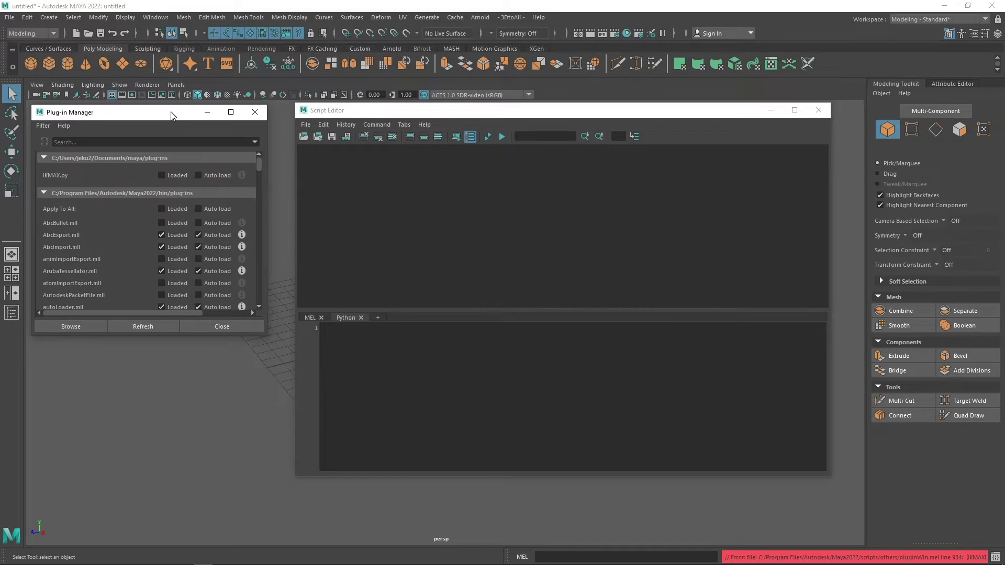
Step: Switch to File Explorer and open ikmax_menu.py from the IKMAX_Files folder in Notepad
click(220, 557)
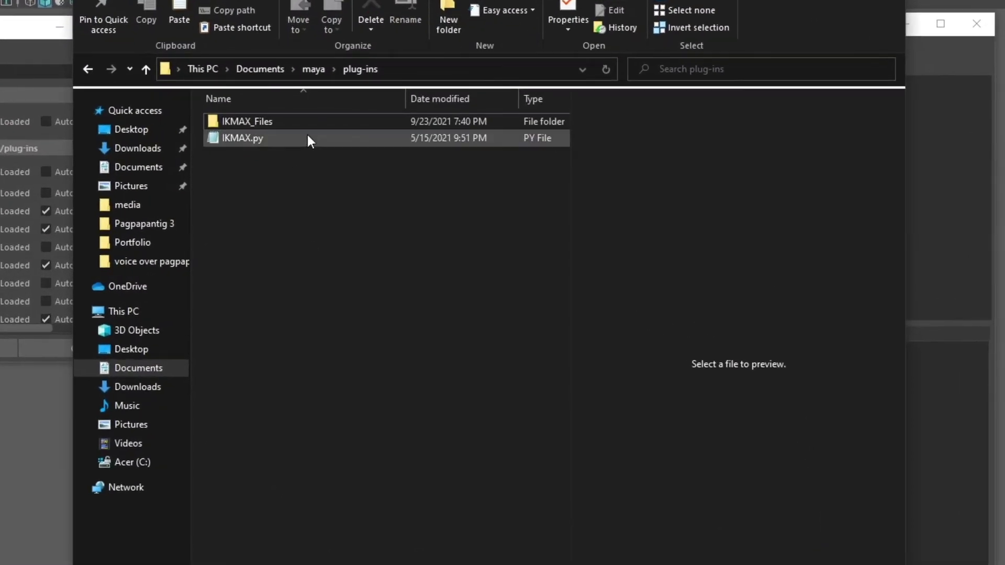
double_click(318, 125)
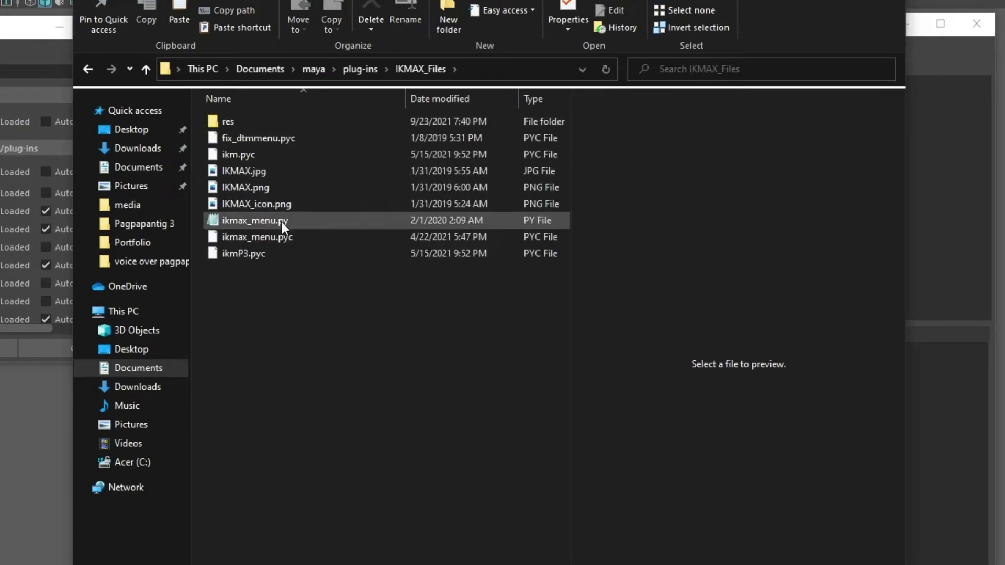
click(262, 221)
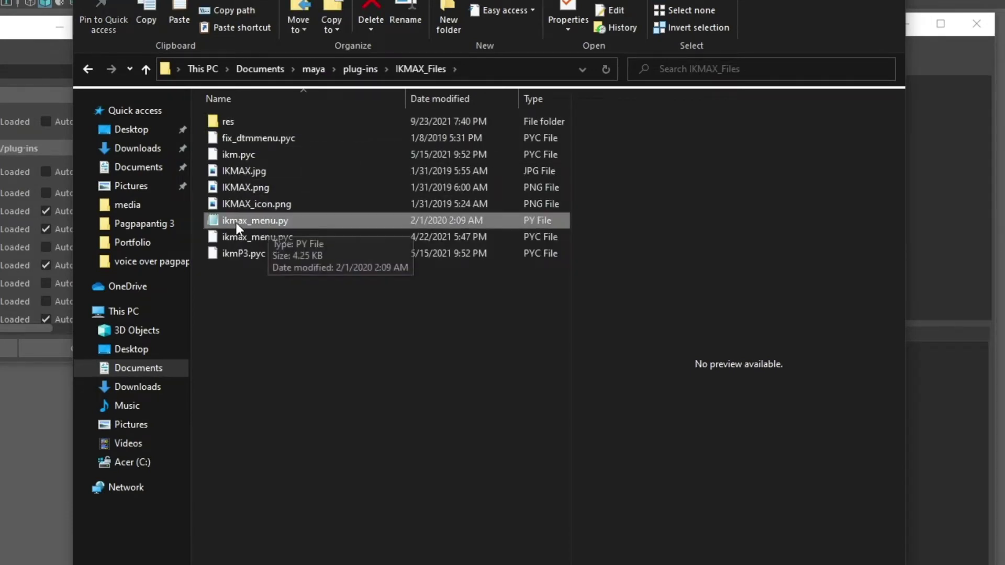
right_click(262, 220)
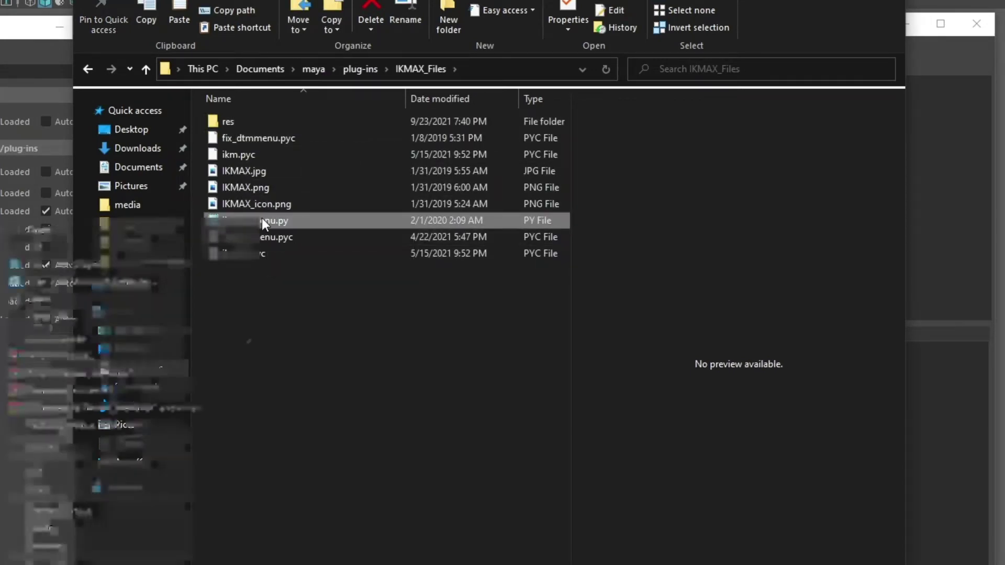
click(116, 257)
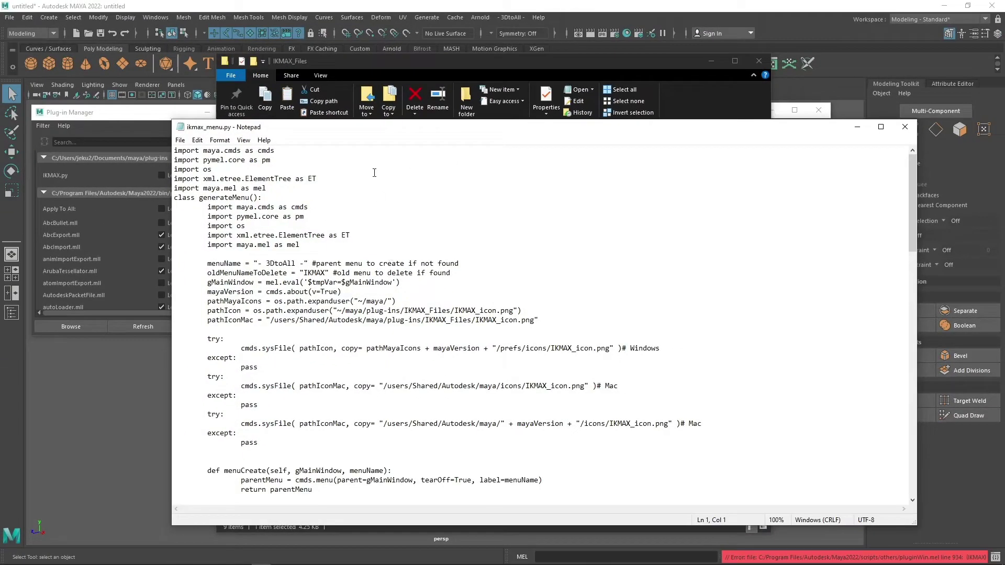
Step: Copy the entire contents of ikmax_menu.py and switch back to Maya
key(ctrl+a)
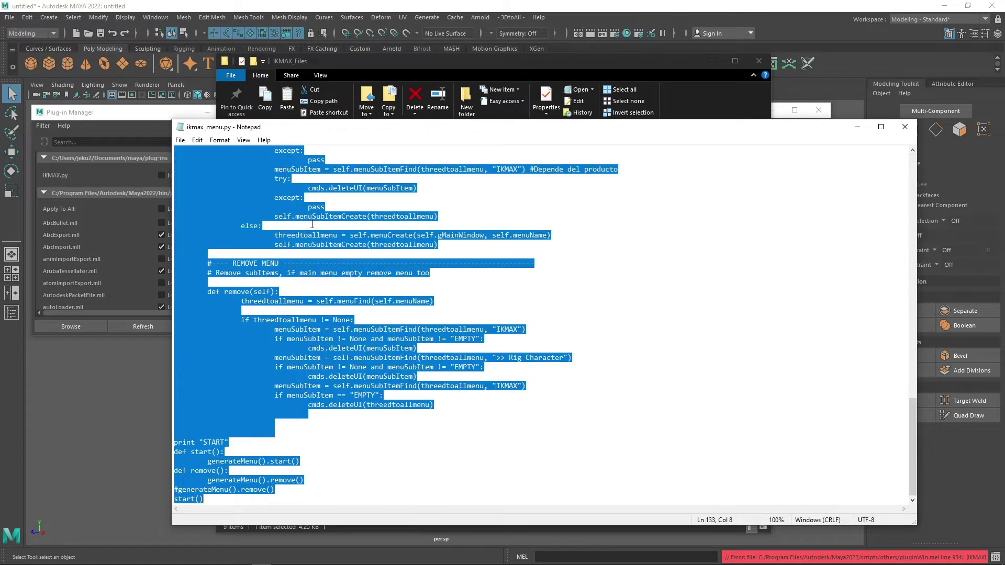
key(ctrl+c)
click(511, 5)
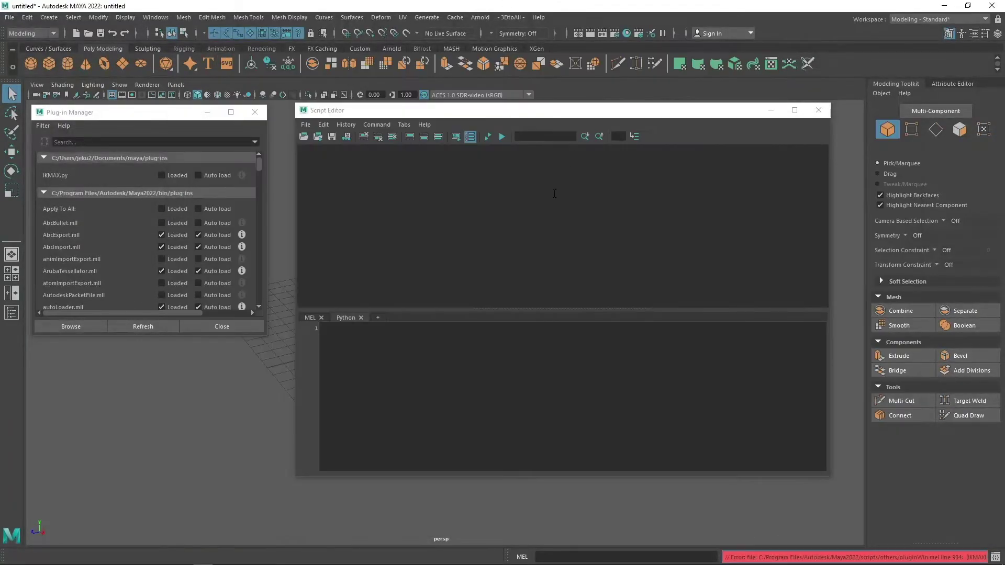
Step: Paste the copied ikmax_menu.py code into the Script Editor's Python input and execute all of it
click(377, 343)
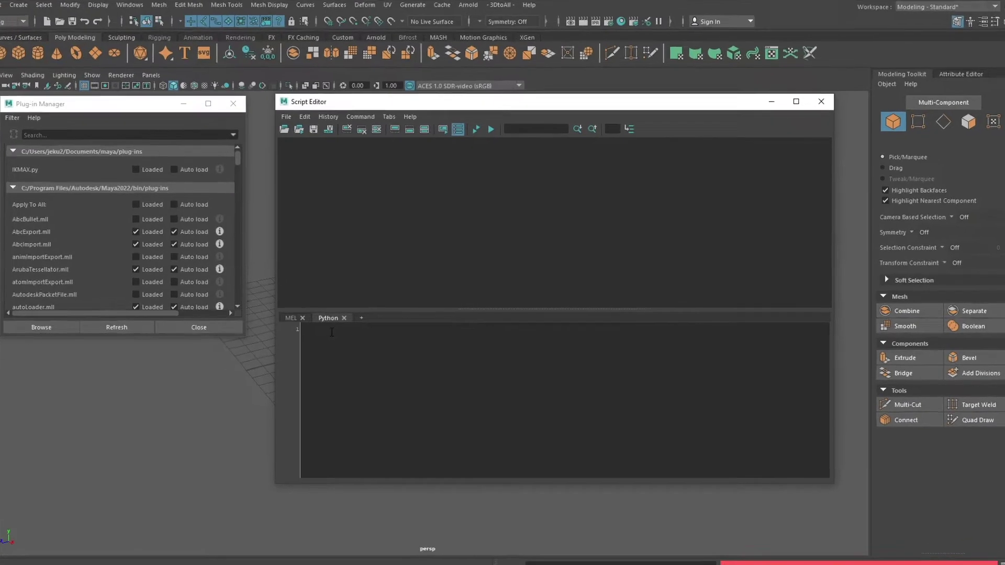
key(ctrl+v)
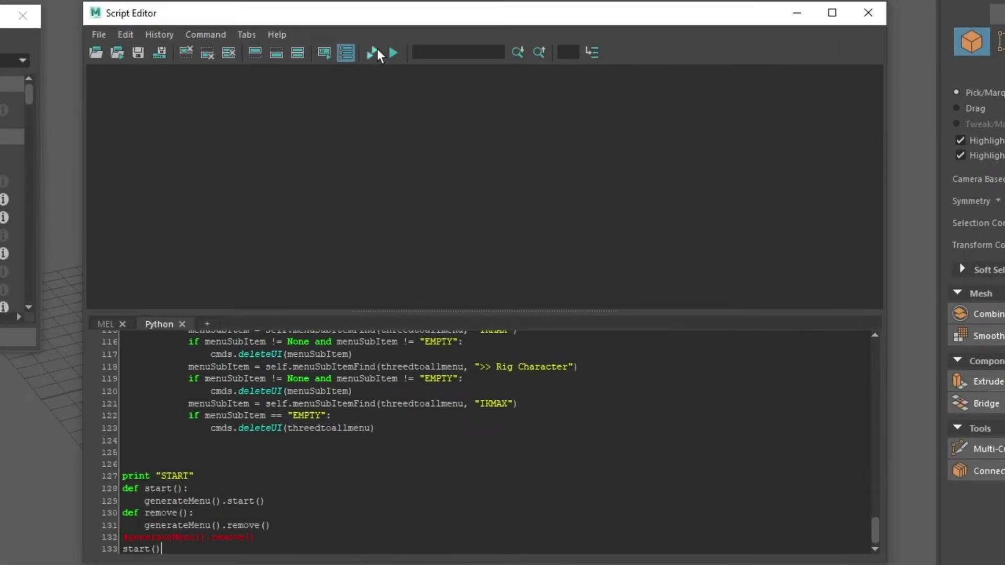
click(377, 52)
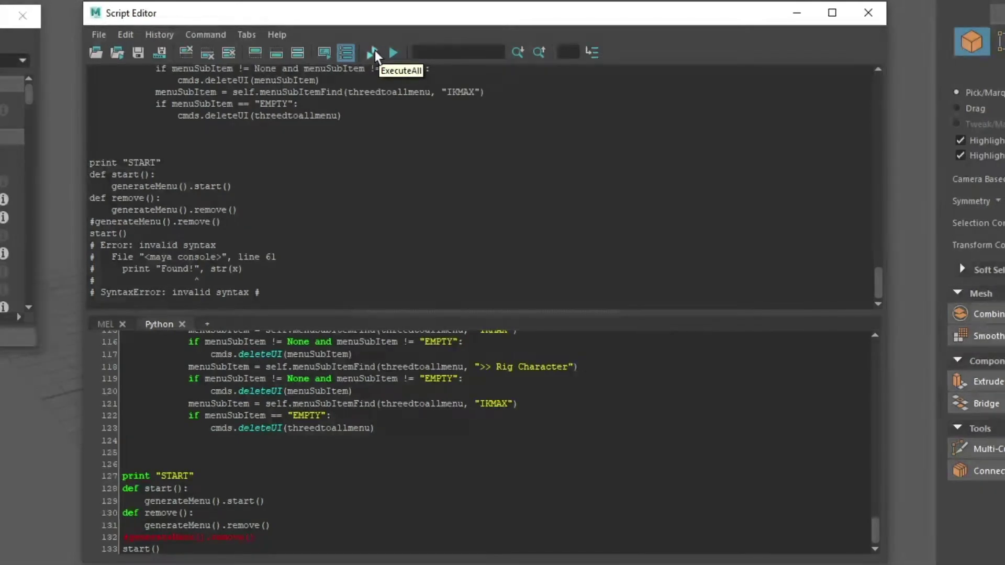
scroll(219, 421, up, 2)
scroll(219, 421, up, 2)
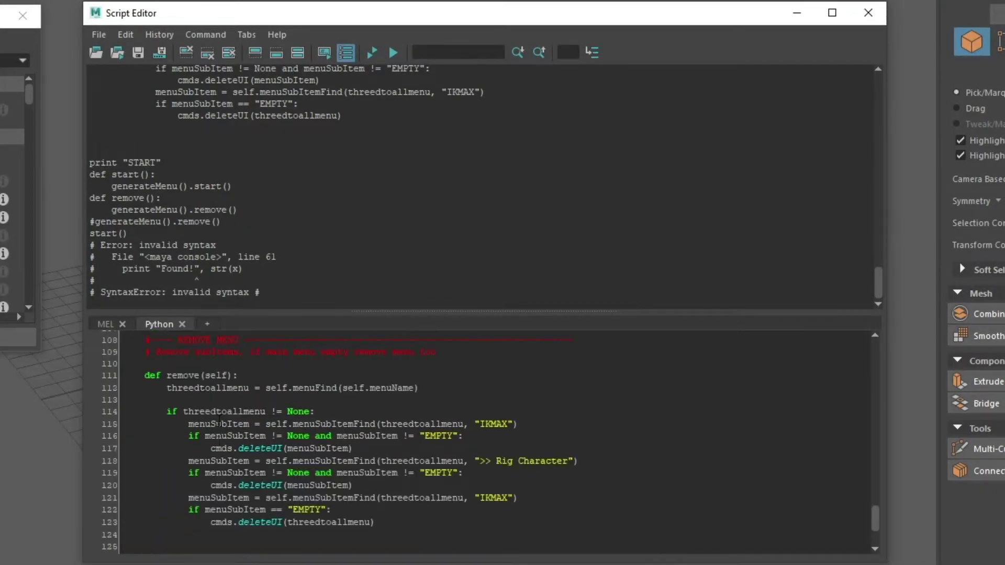
scroll(219, 422, down, 4)
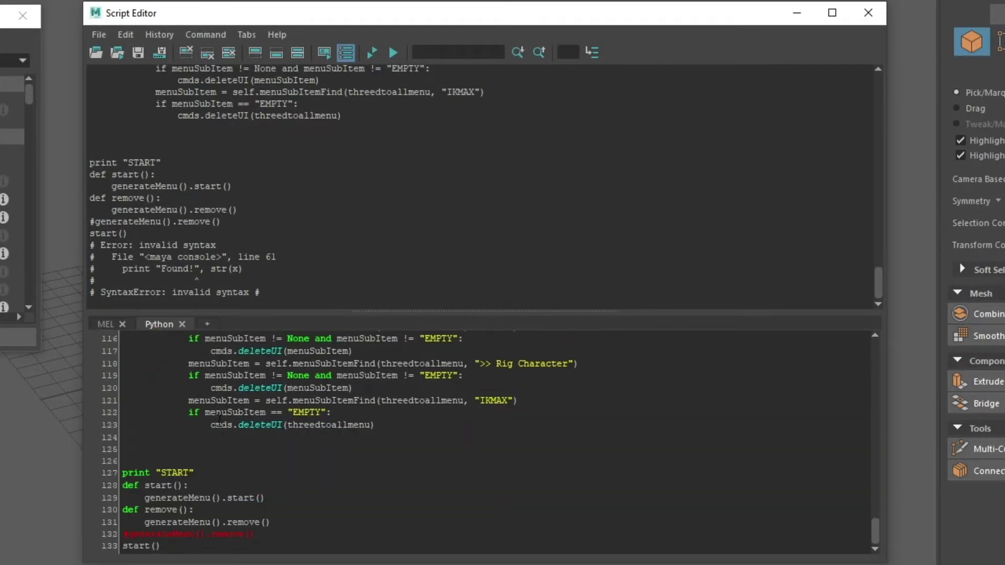
Step: Turn Show Stack Trace off and on again in the Script Editor's history options
click(170, 39)
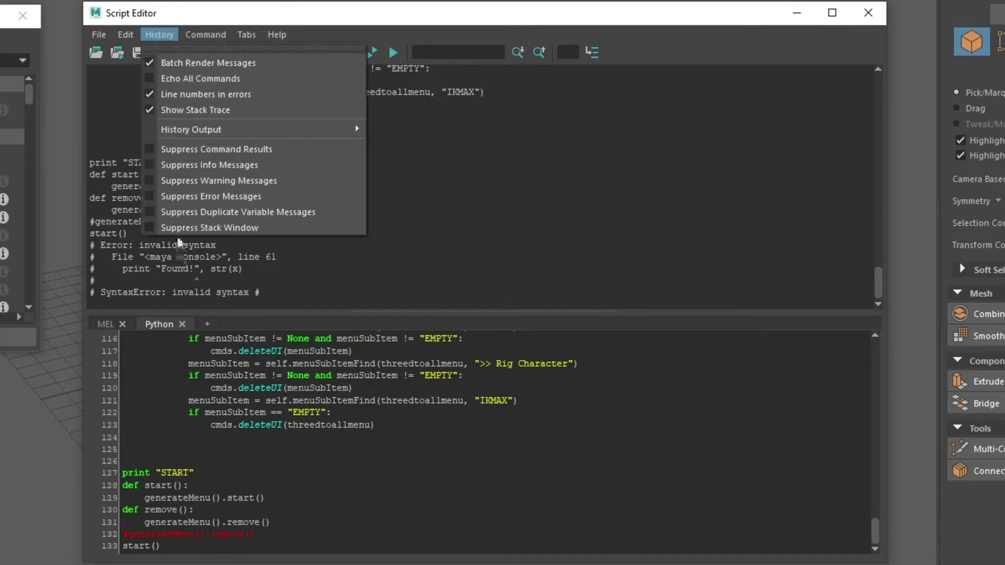
click(178, 114)
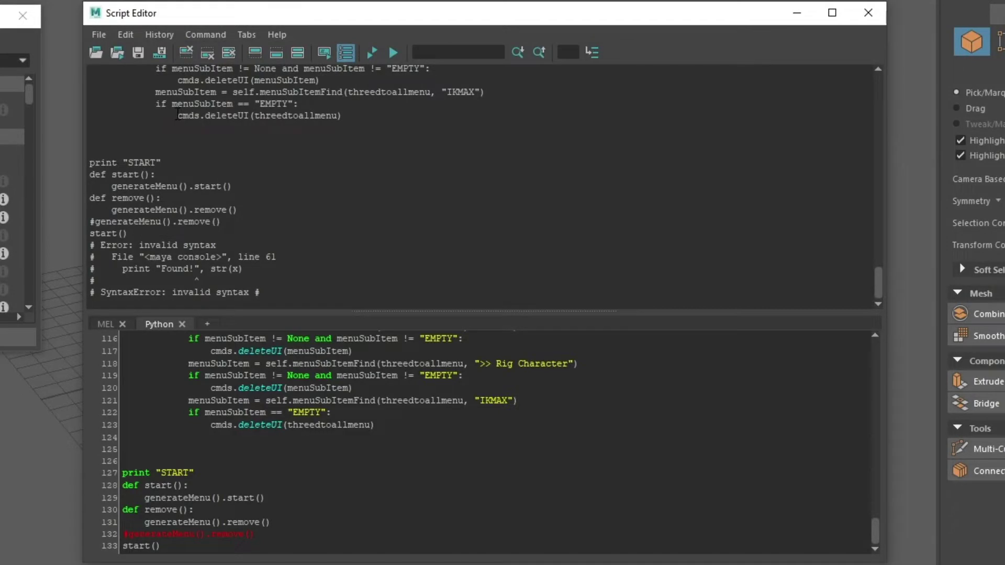
click(167, 40)
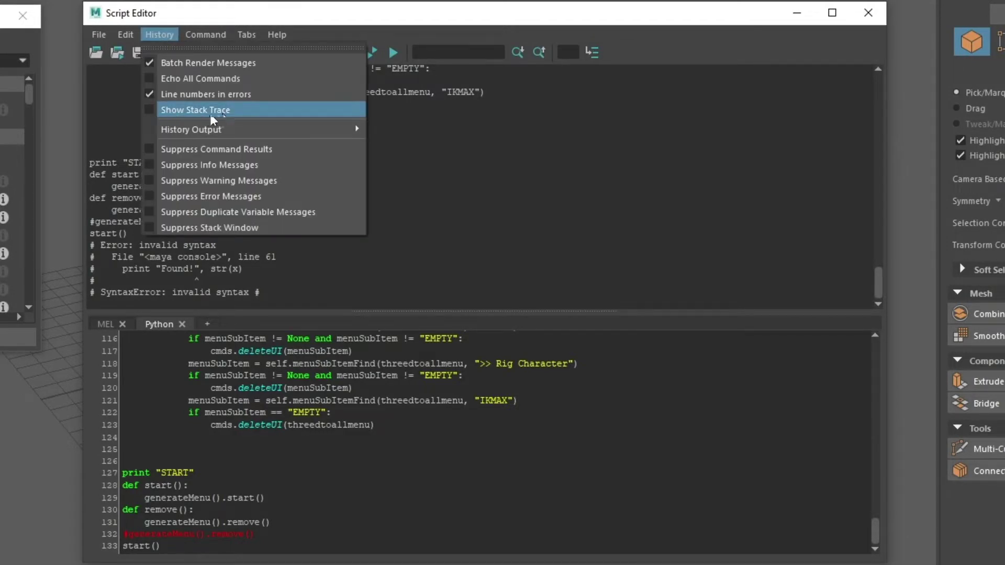
click(178, 112)
Step: Examine the line reference in the syntax error and locate the matching print statement in the script
scroll(242, 297, up, 3)
scroll(244, 296, down, 3)
drag(311, 246, 80, 253)
click(289, 254)
scroll(419, 470, up, 3)
scroll(330, 467, up, 15)
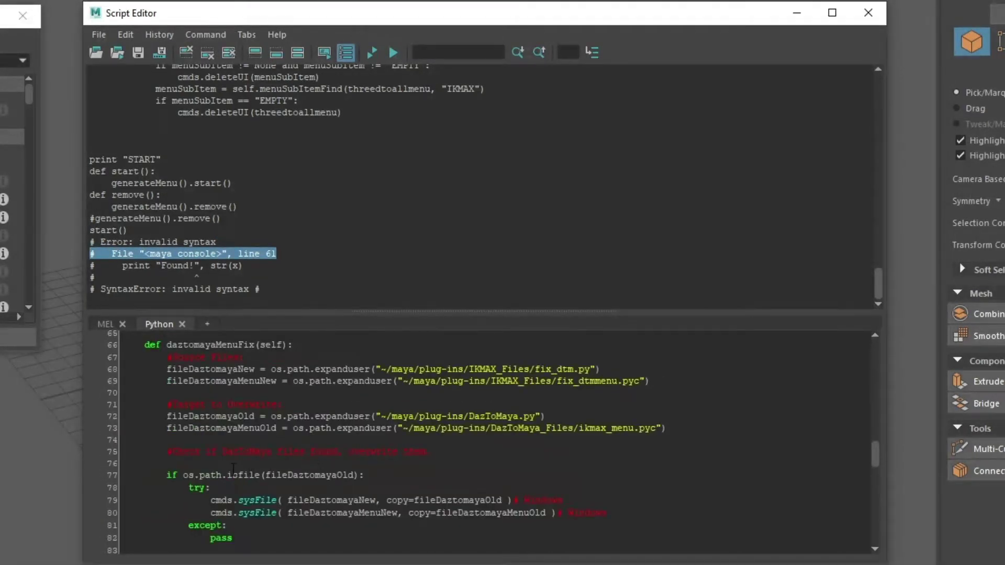
scroll(233, 468, up, 3)
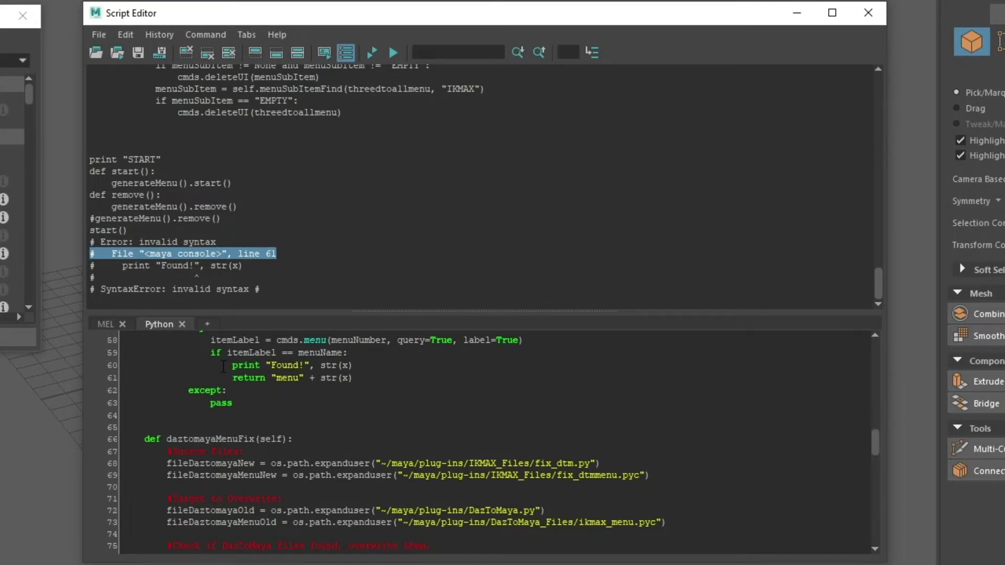
Step: Change the faulty statement to print ("Found!"), str(x), then clear the history and execute the whole script again
drag(232, 366, 366, 368)
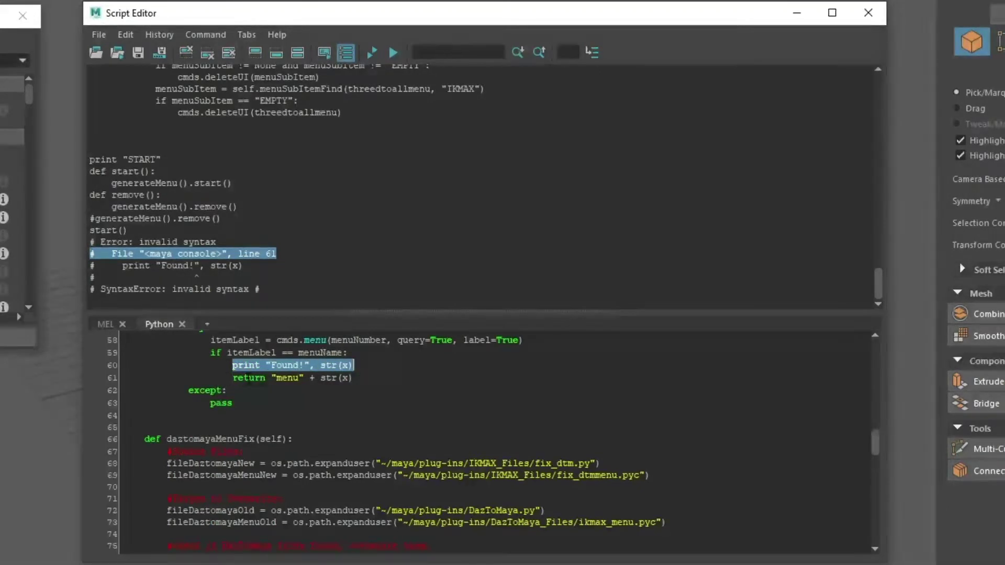
click(266, 365)
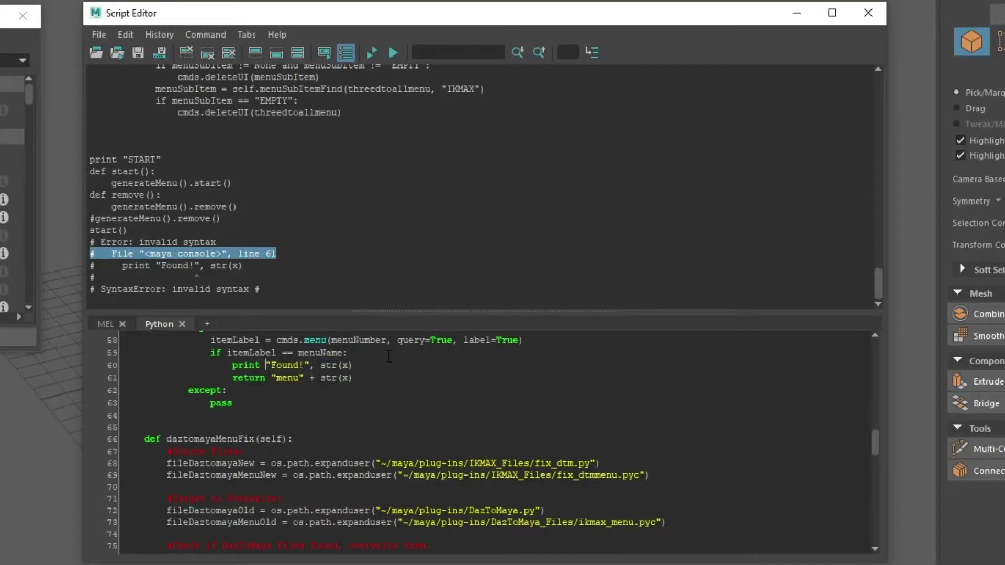
text(()
click(163, 253)
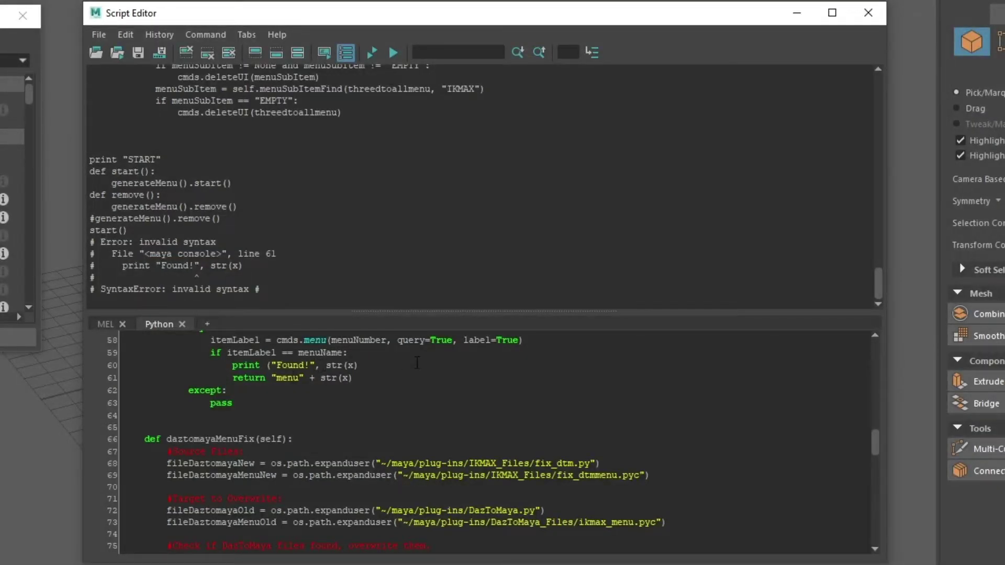
text())
click(181, 52)
click(366, 53)
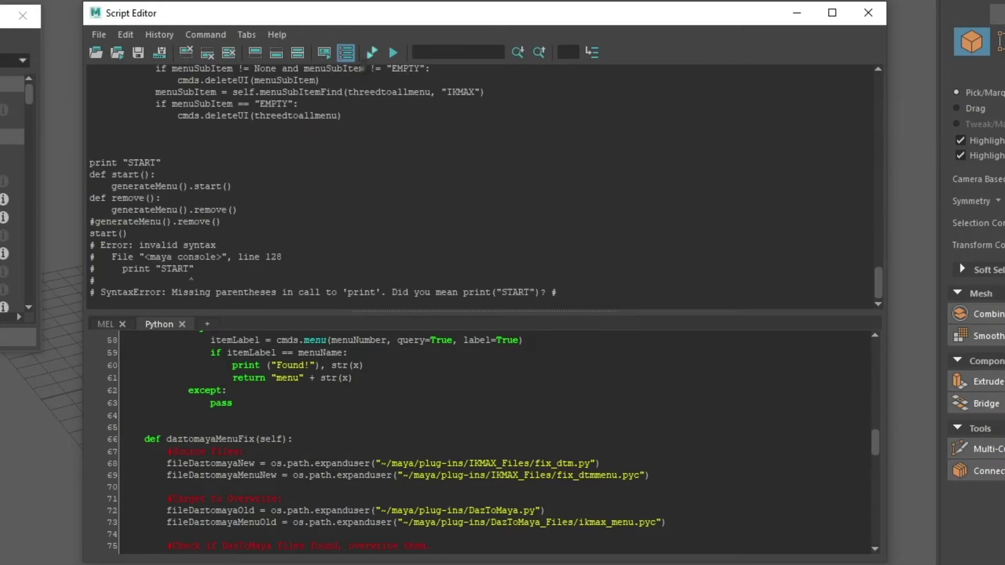
Step: Change the print statement on line 127 to print ("START"), clear the history, rerun the script and review its output
drag(290, 261, 285, 285)
click(284, 285)
scroll(242, 504, down, 20)
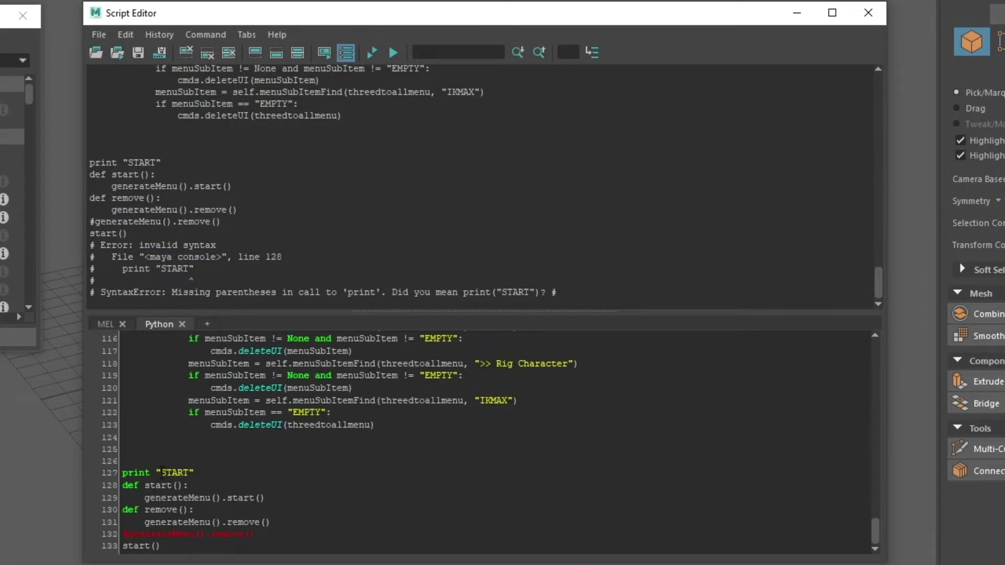
click(156, 473)
text(()
click(186, 52)
click(372, 53)
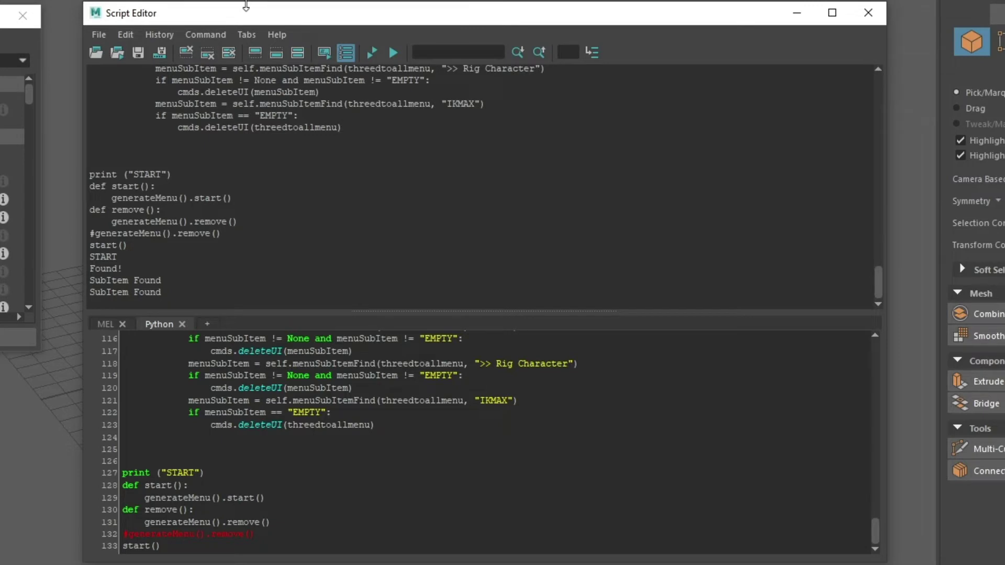
drag(171, 296, 79, 173)
drag(180, 289, 58, 177)
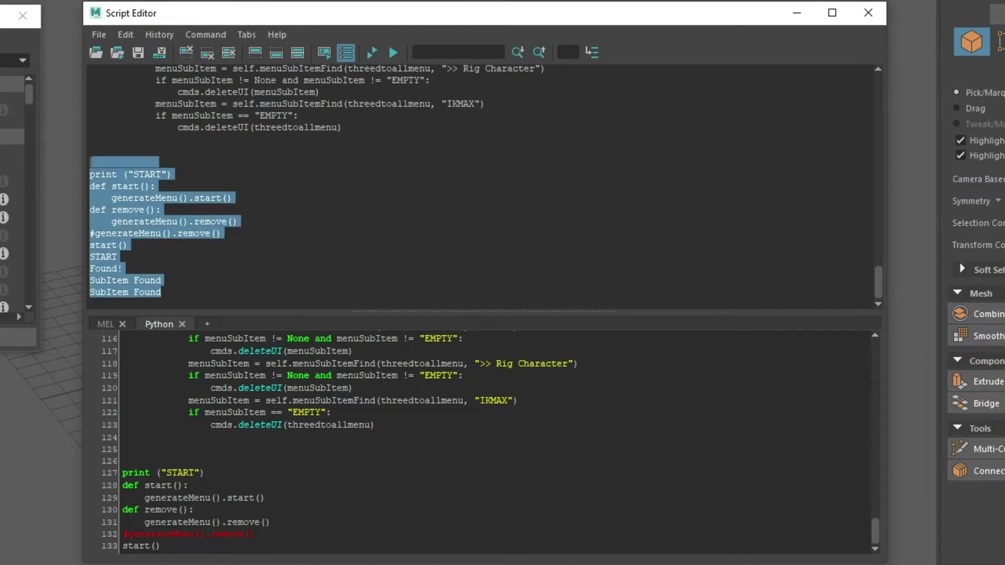
click(168, 276)
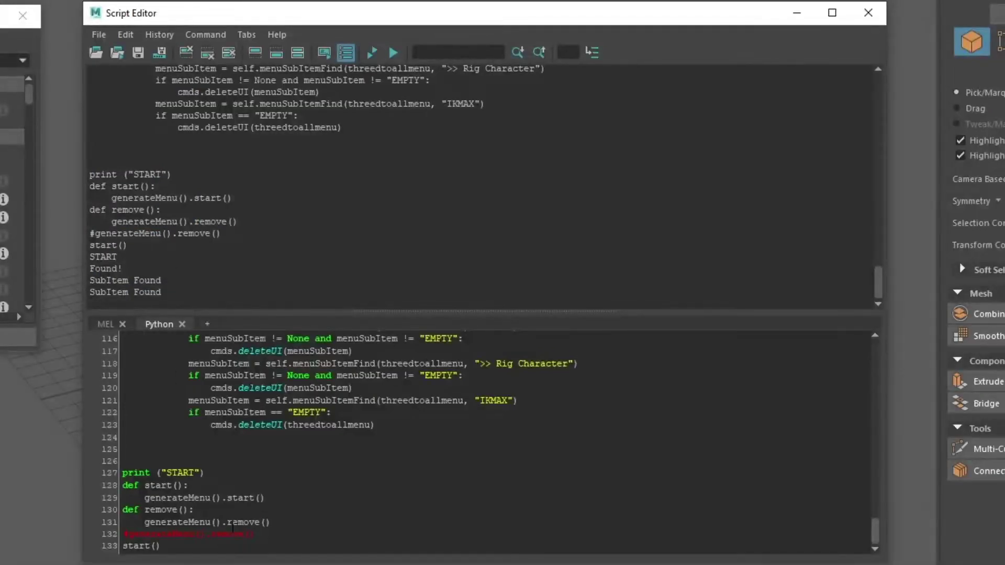
Step: Replace the entire contents of ikmax_menu.py in Notepad with the corrected script from the Script Editor
scroll(179, 547, up, 8)
scroll(177, 545, down, 8)
key(ctrl+a)
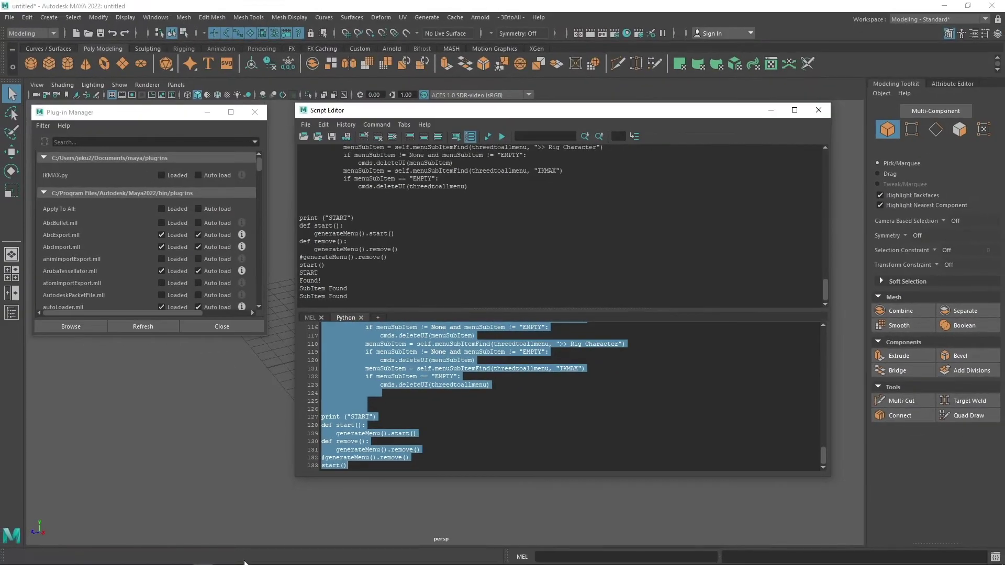
click(261, 558)
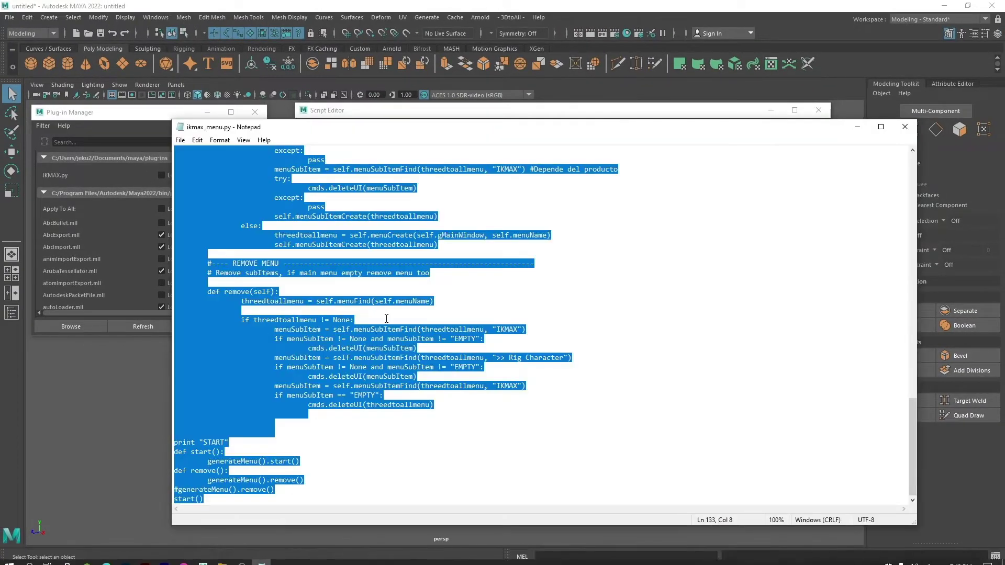
key(Delete)
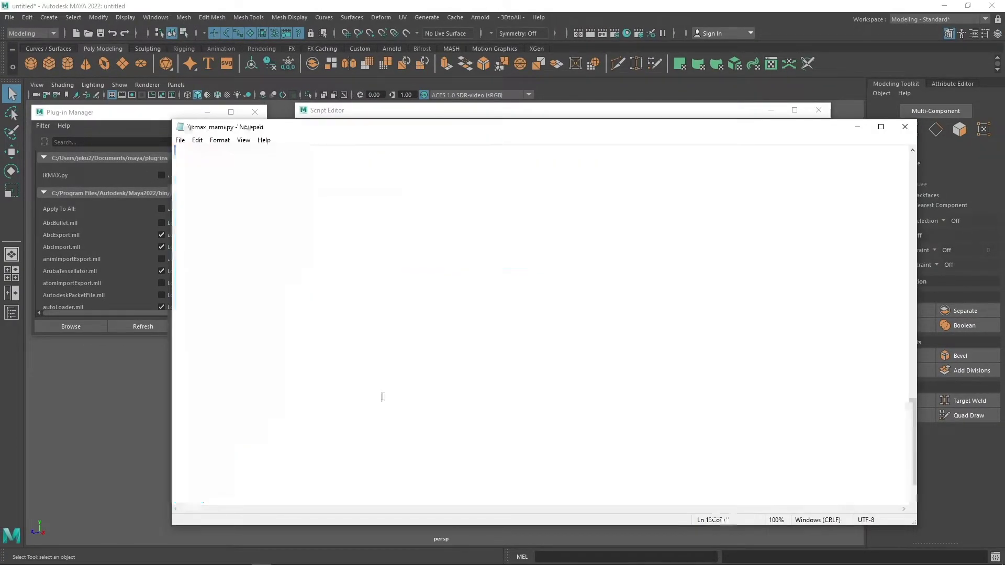
key(ctrl+v)
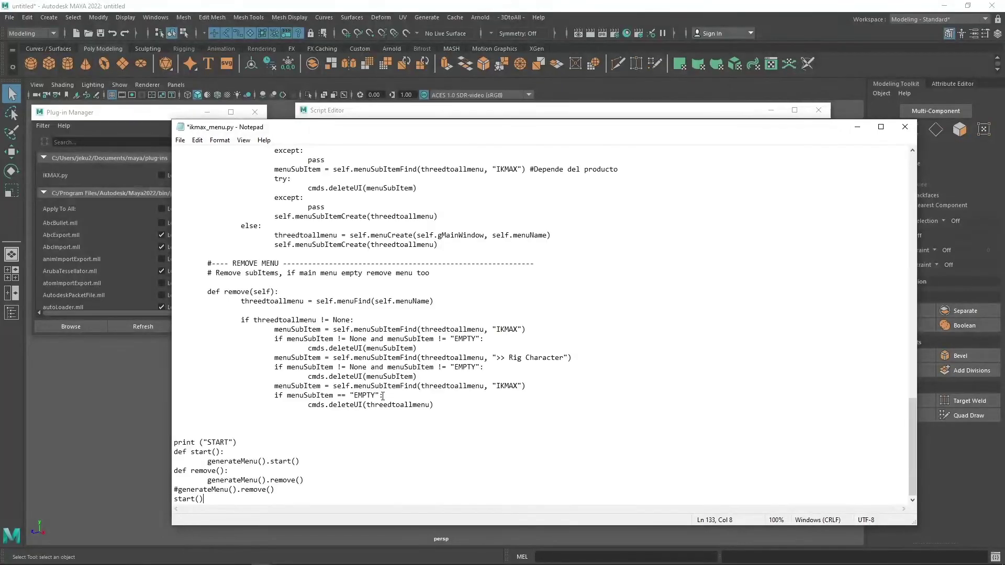
Step: Check the corrected print statements in ikmax_menu.py and save the file
scroll(321, 356, up, 13)
scroll(374, 302, down, 10)
scroll(374, 302, down, 3)
drag(248, 442, 199, 442)
click(246, 443)
scroll(295, 436, up, 19)
click(180, 142)
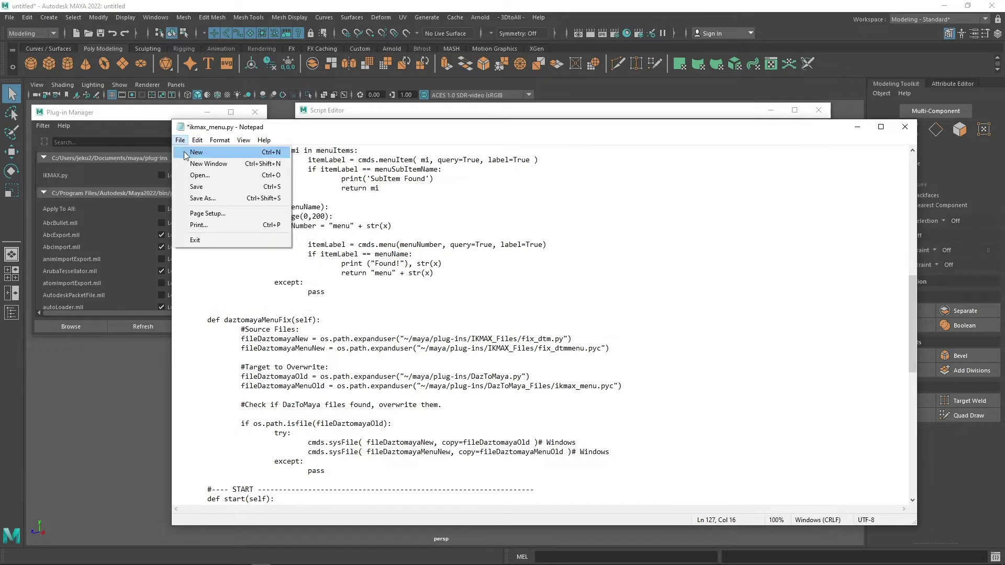
click(190, 187)
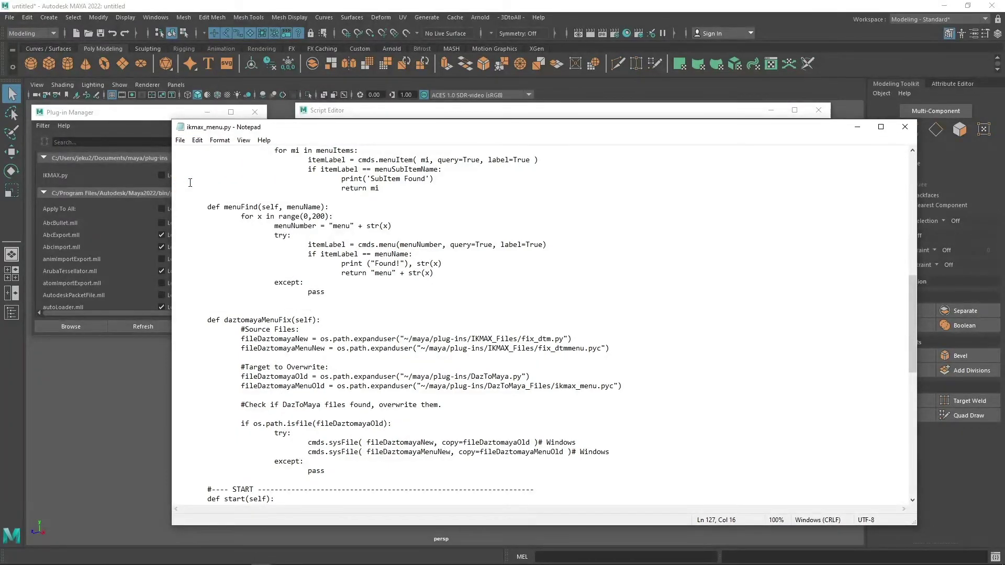
Step: Switch back to Maya, load IKMAX.py from the Documents\maya\plug-ins folder and enable Auto load for it
click(363, 108)
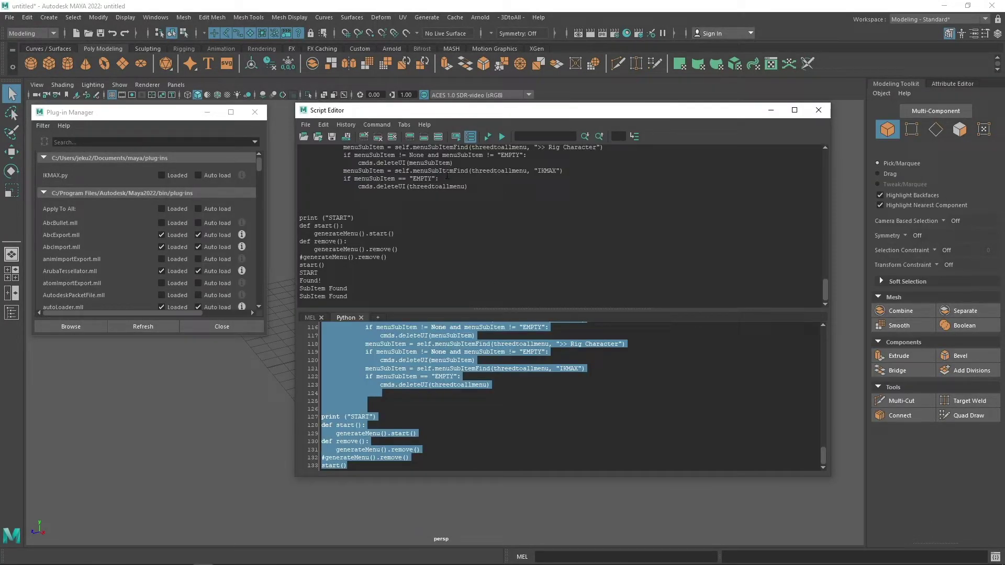
click(169, 118)
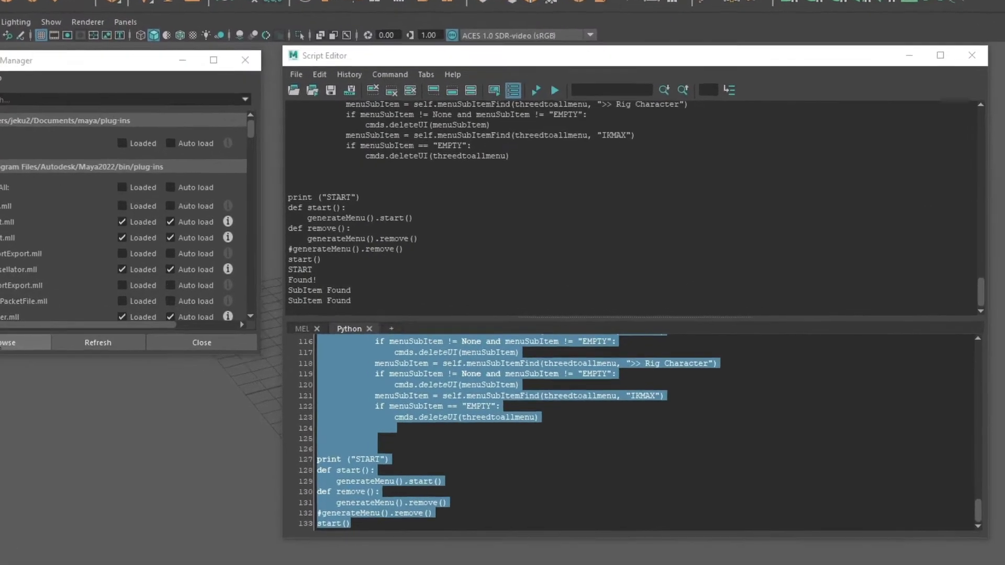
click(83, 328)
click(330, 115)
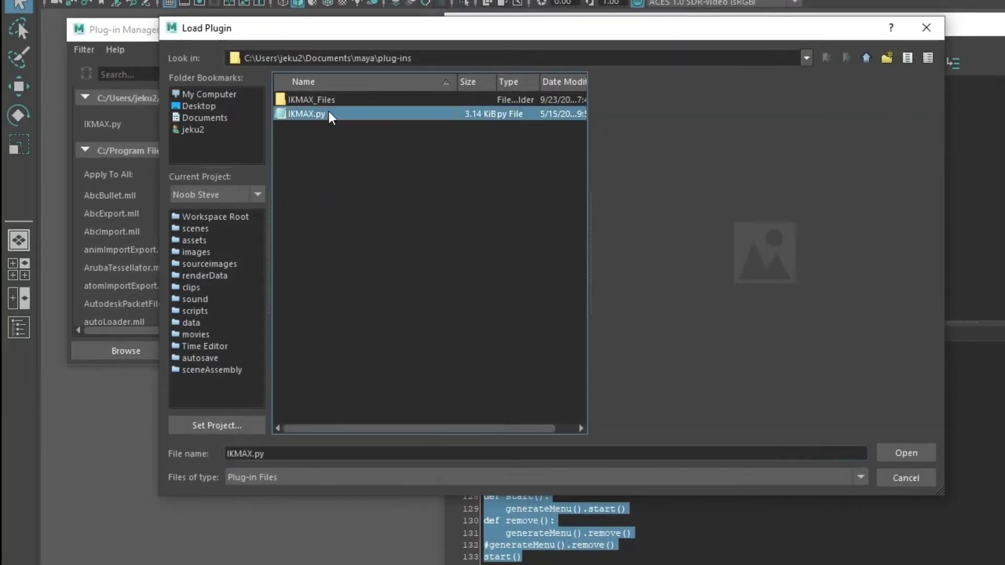
click(906, 453)
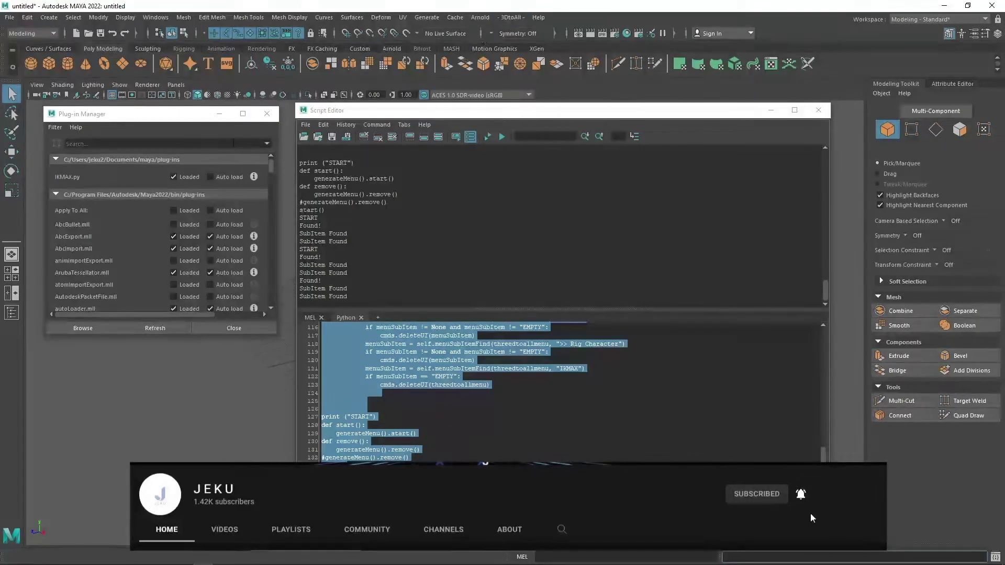
click(210, 177)
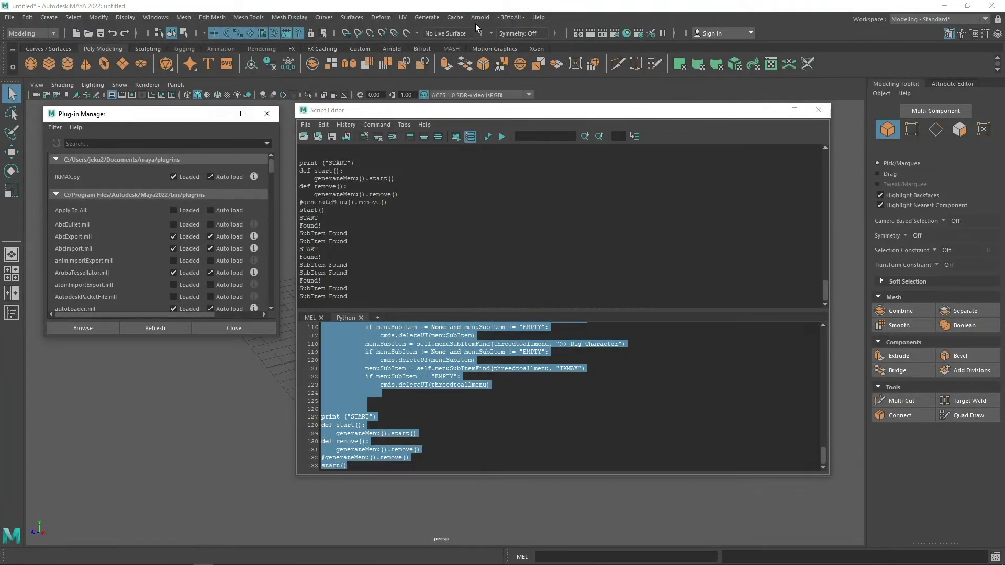
Step: Open the IKMAX tool and arrange its activation window and the Script Editor side by side
click(511, 17)
click(532, 43)
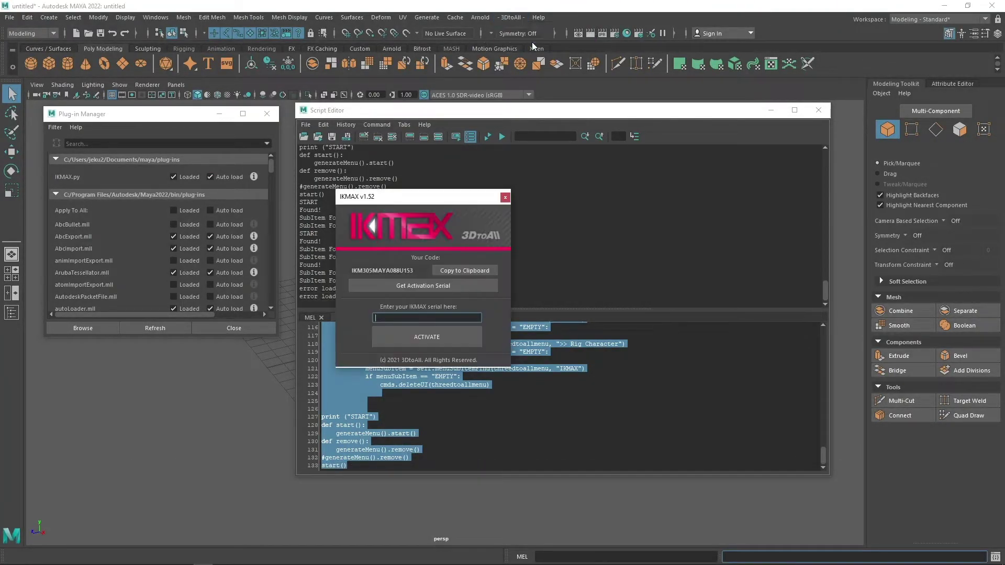
drag(486, 113, 586, 312)
drag(383, 195, 353, 74)
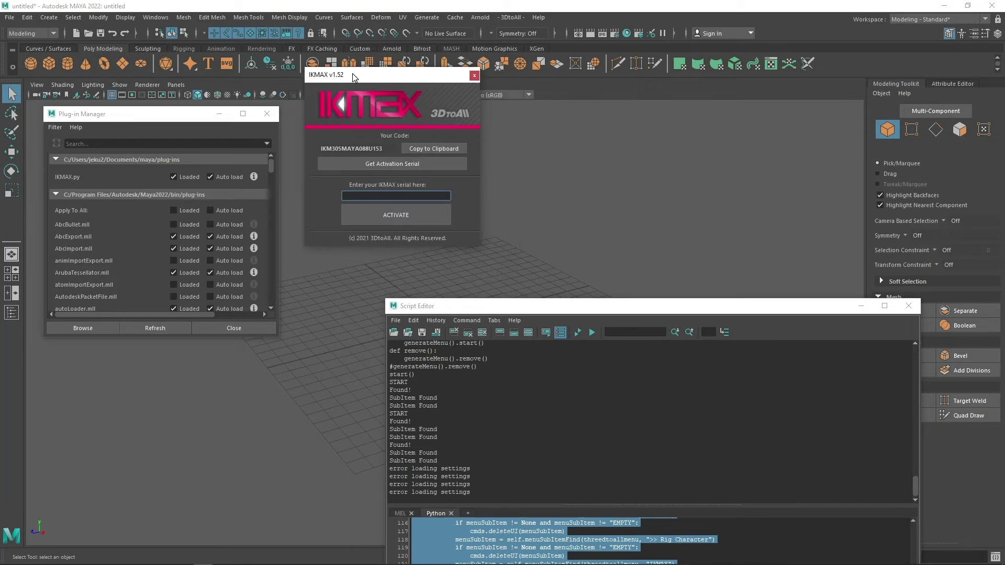
drag(482, 301, 582, 128)
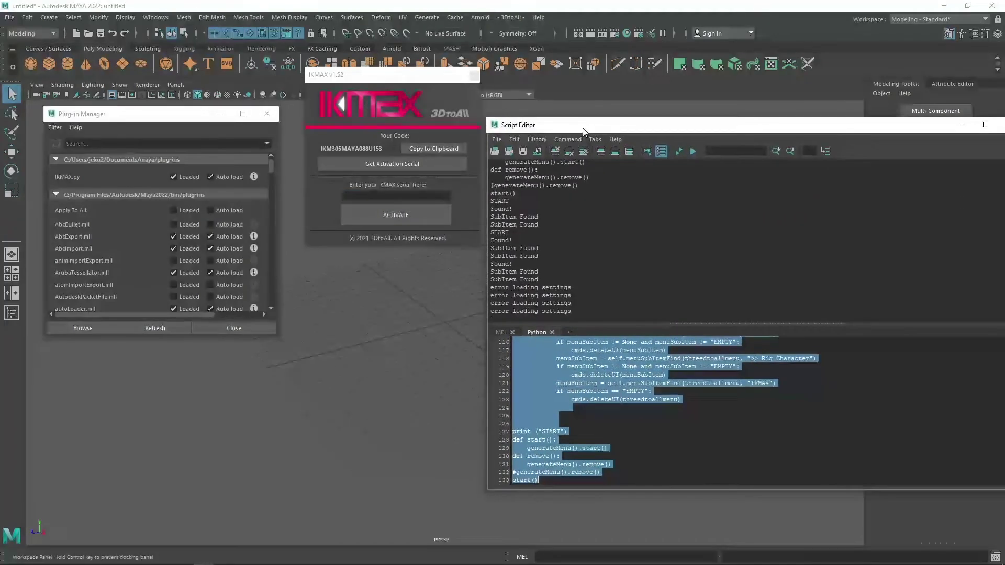
drag(397, 83, 382, 77)
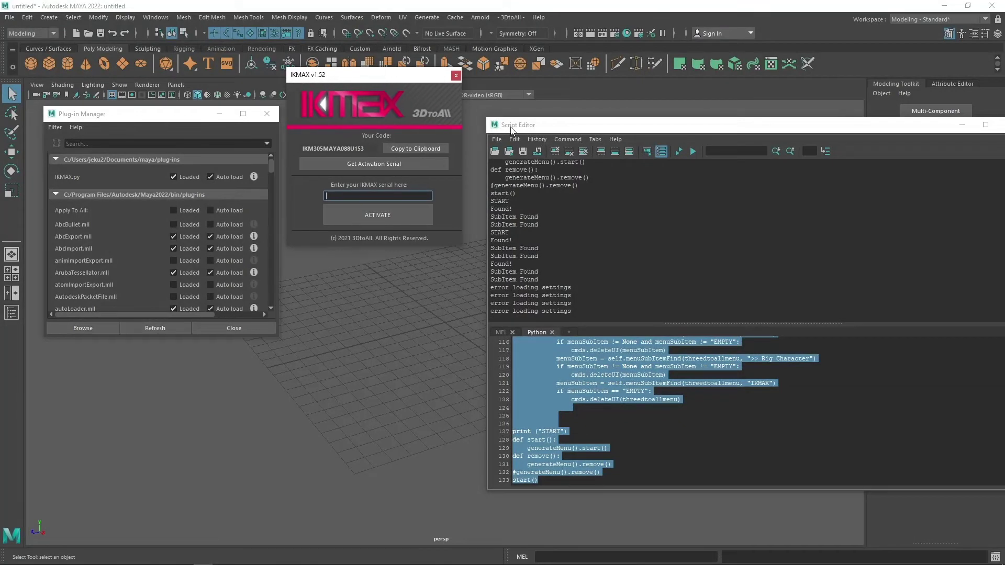
drag(513, 130, 494, 128)
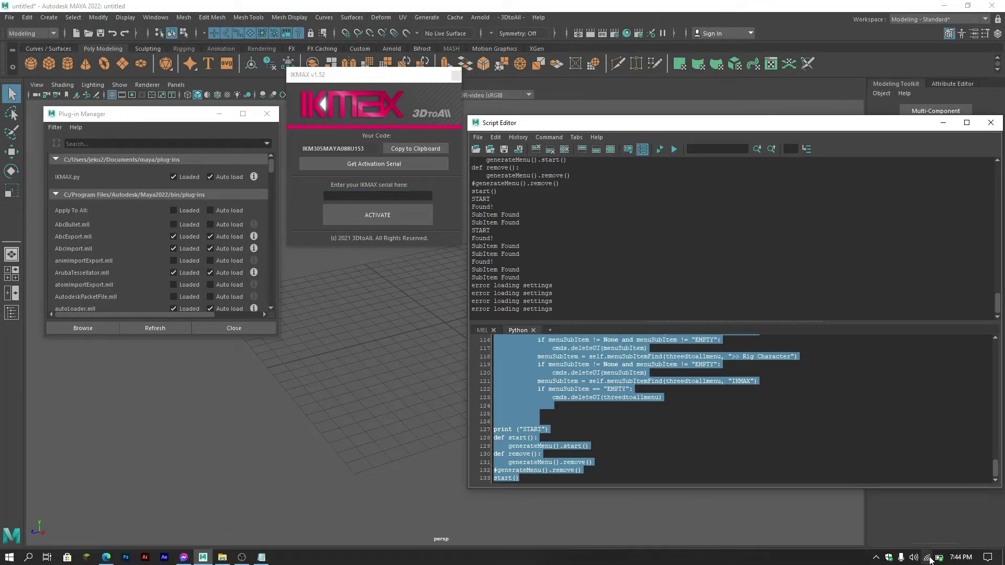
Step: Disconnect the computer from the currently connected Wi-Fi network and return to the IKMAX activation window
click(926, 558)
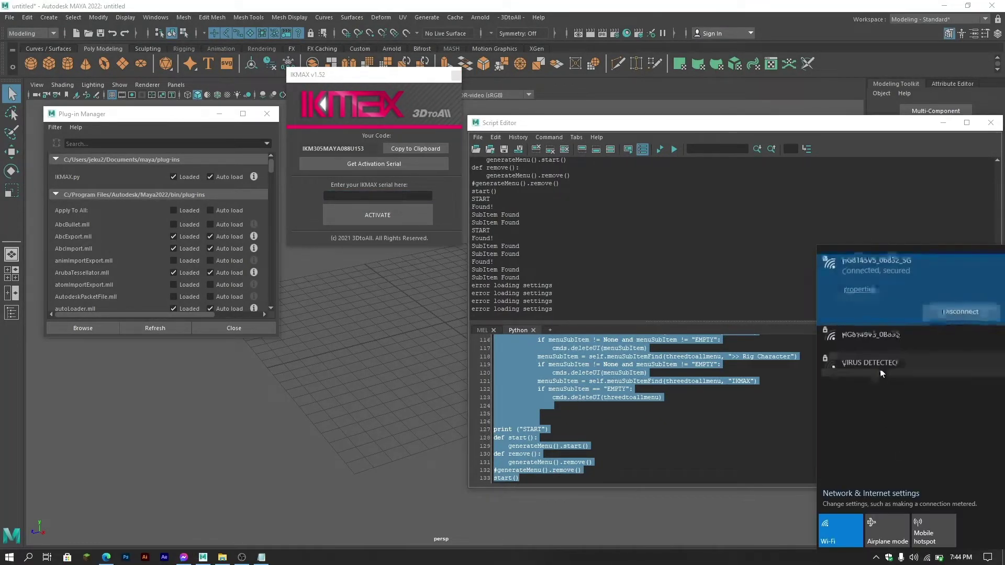
click(937, 310)
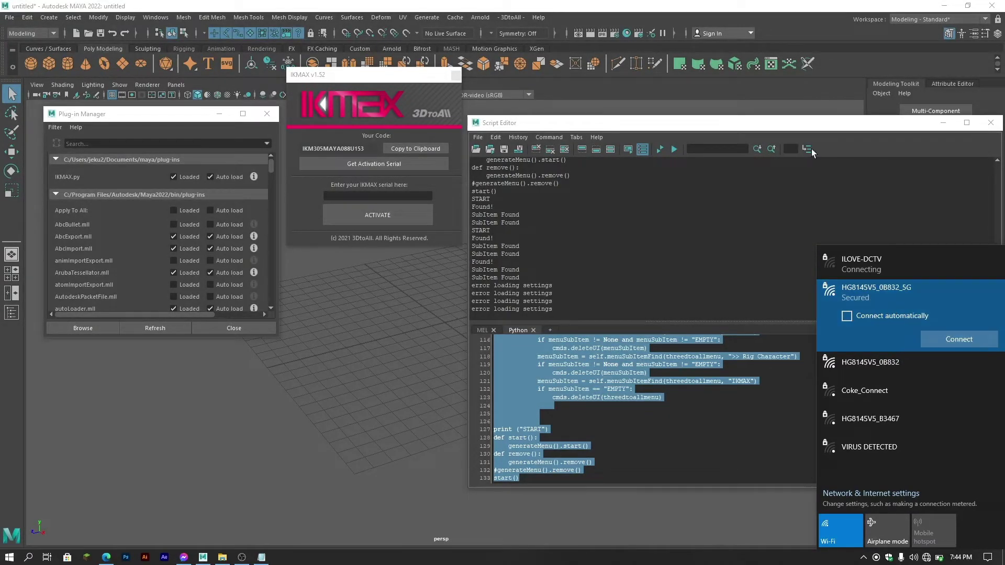
click(394, 88)
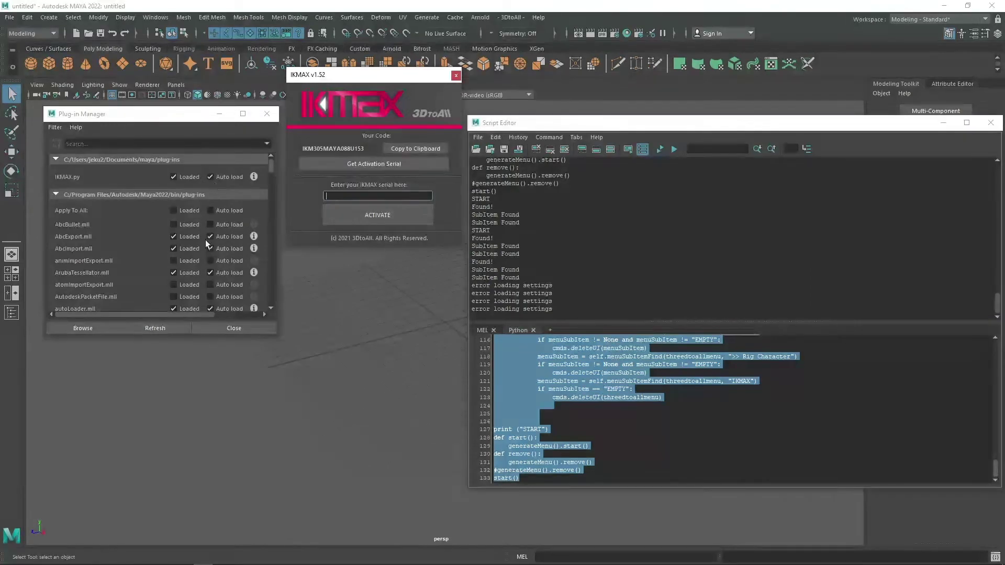
Step: Switch to File Explorer and browse to Downloads\Compressed\ikmax\IKMAX for Maya v1.52
mouse_move(129, 548)
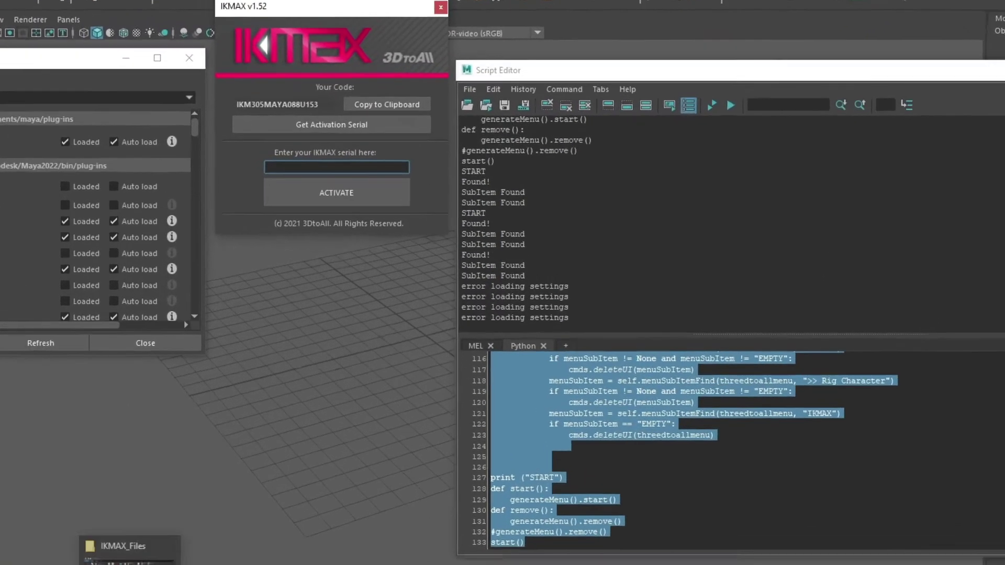
click(223, 557)
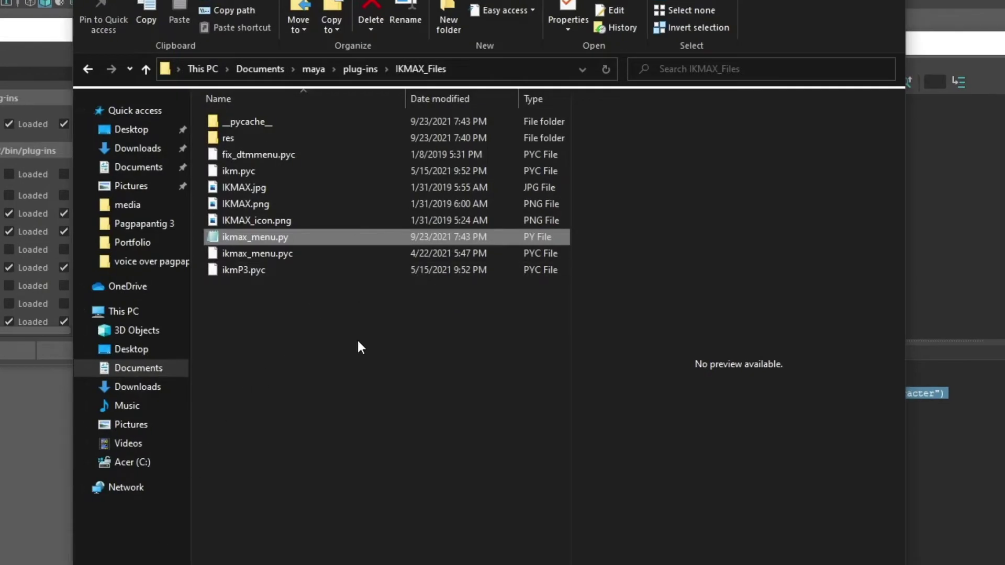
key(alt+Up)
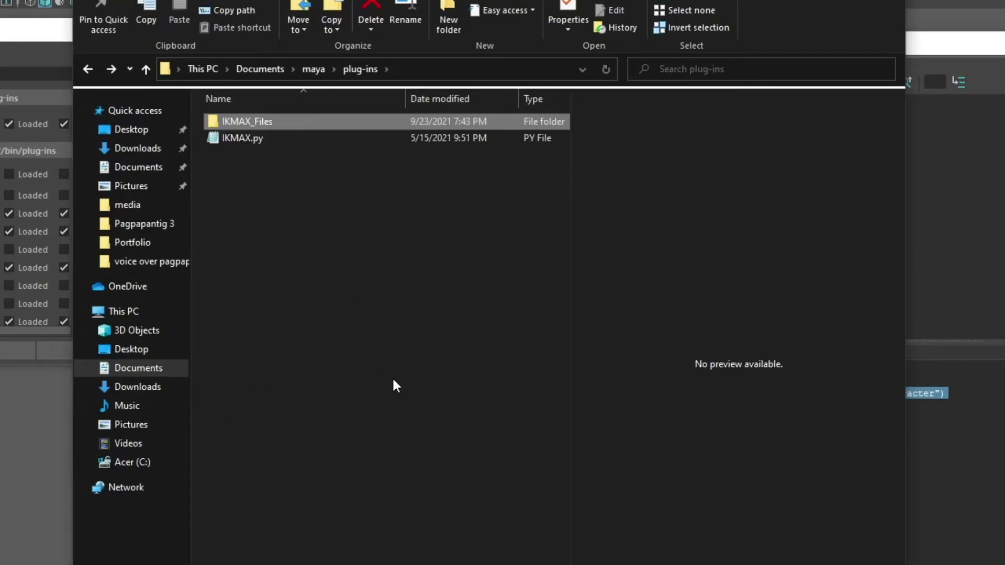
key(alt+Up)
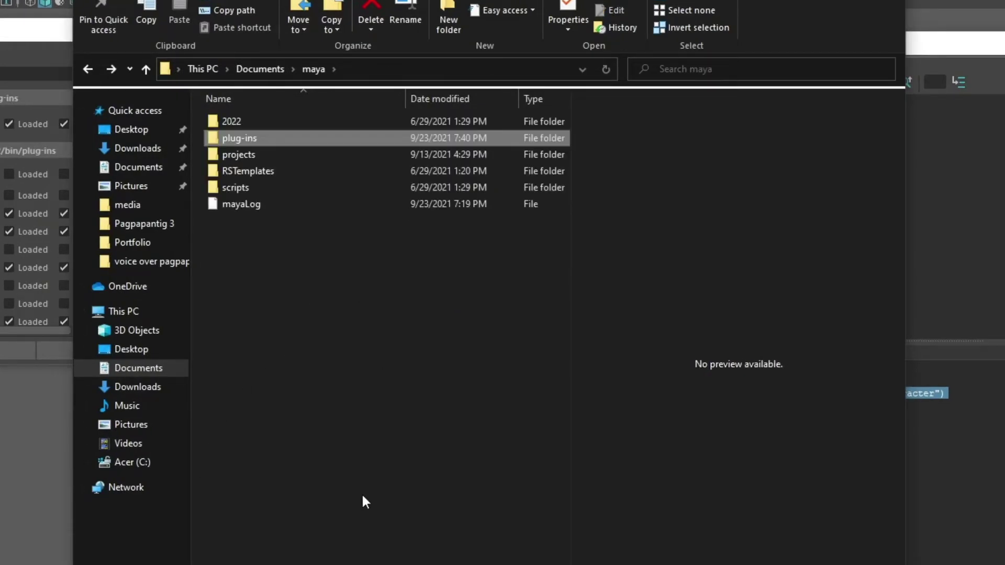
click(154, 150)
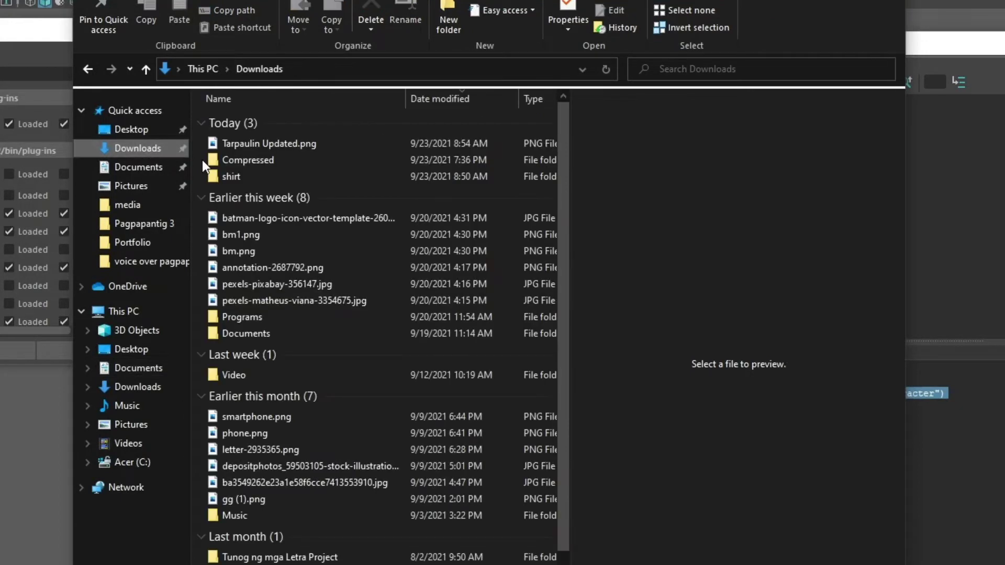
click(244, 160)
double_click(244, 159)
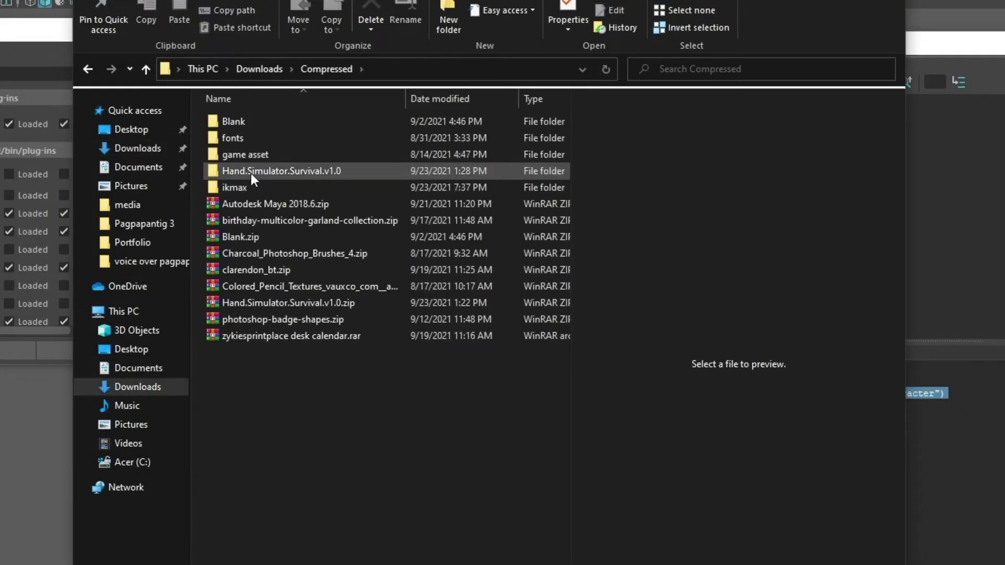
double_click(257, 189)
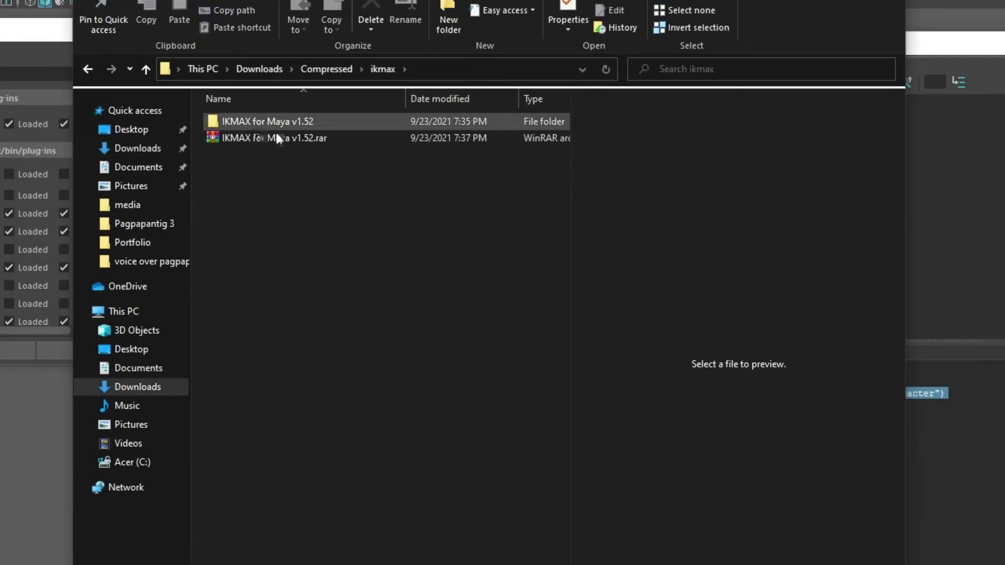
click(306, 125)
double_click(307, 125)
click(312, 136)
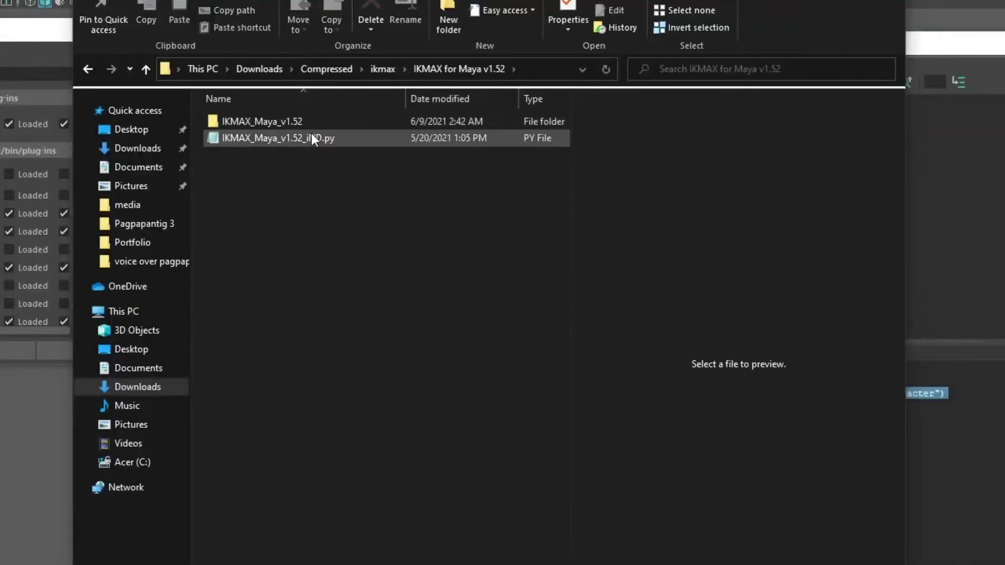
Step: Open IKMAX_Maya_v1.52_iND.py for editing in Notepad and copy its entire script
right_click(280, 138)
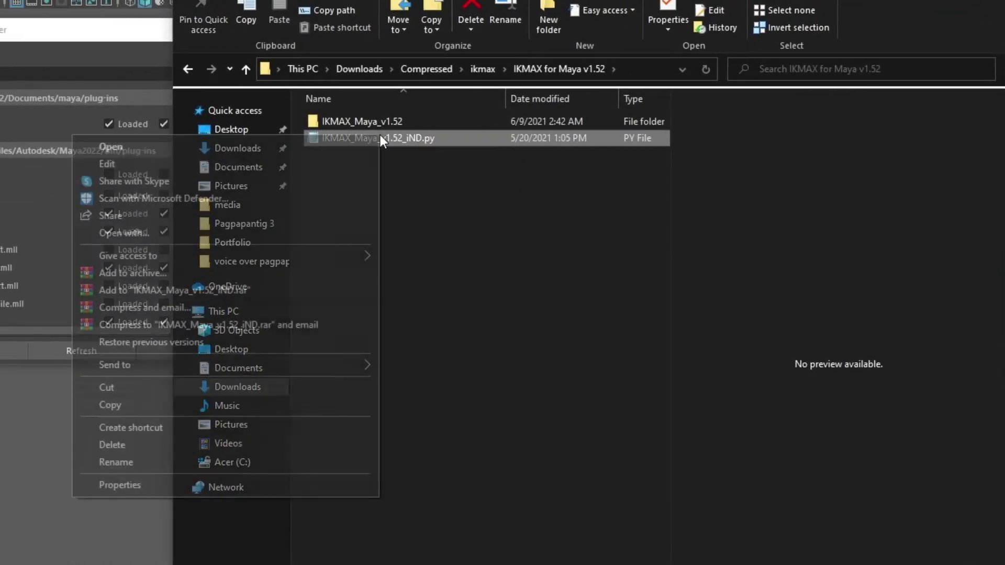
click(224, 164)
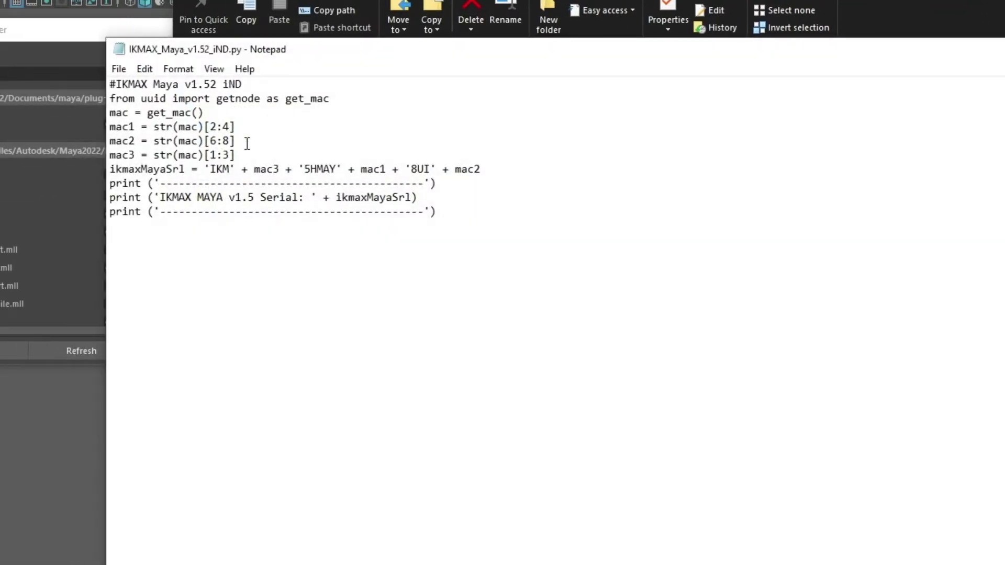
drag(490, 220, 45, 75)
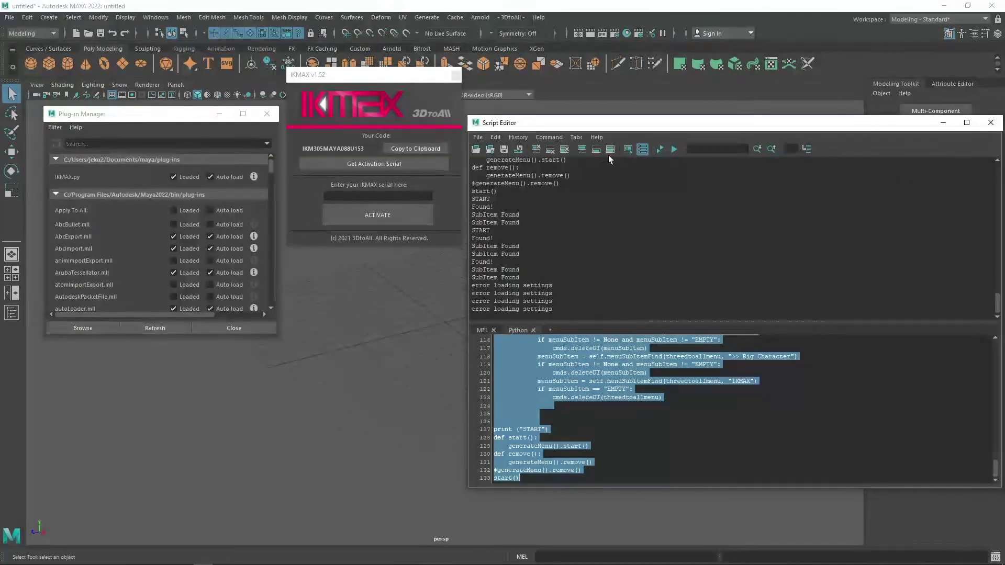
Step: Clear the Script Editor's history and input in Maya, paste the copied Python script and run it
click(564, 150)
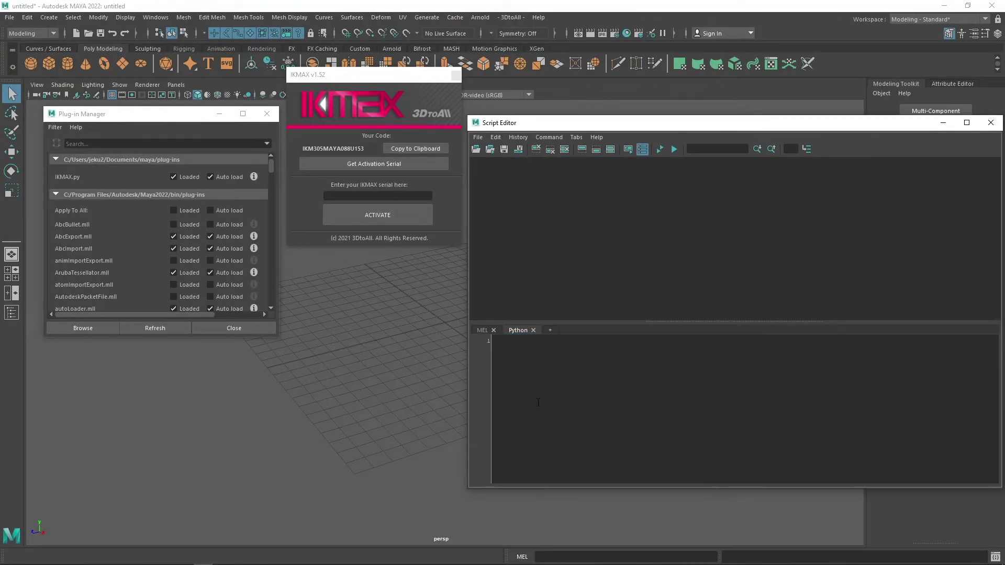
key(ctrl+v)
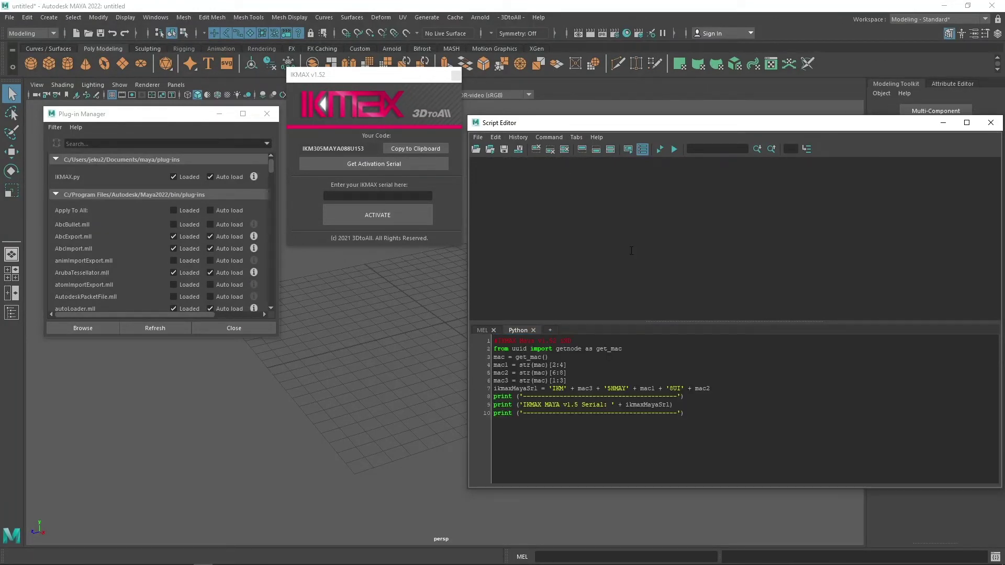
key(ctrl+Return)
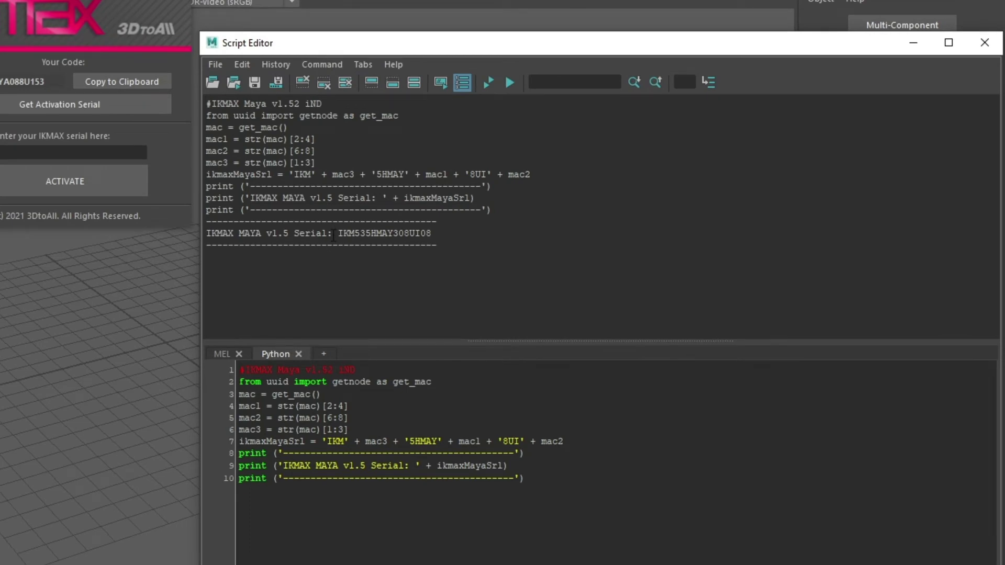
Step: Copy the printed serial into the IKMAX serial field, activate the plug-in and move its tool window clear of the Script Editor
mouse_move(339, 232)
mouse_down()
mouse_move(449, 233)
mouse_move(337, 233)
mouse_up()
key(ctrl+c)
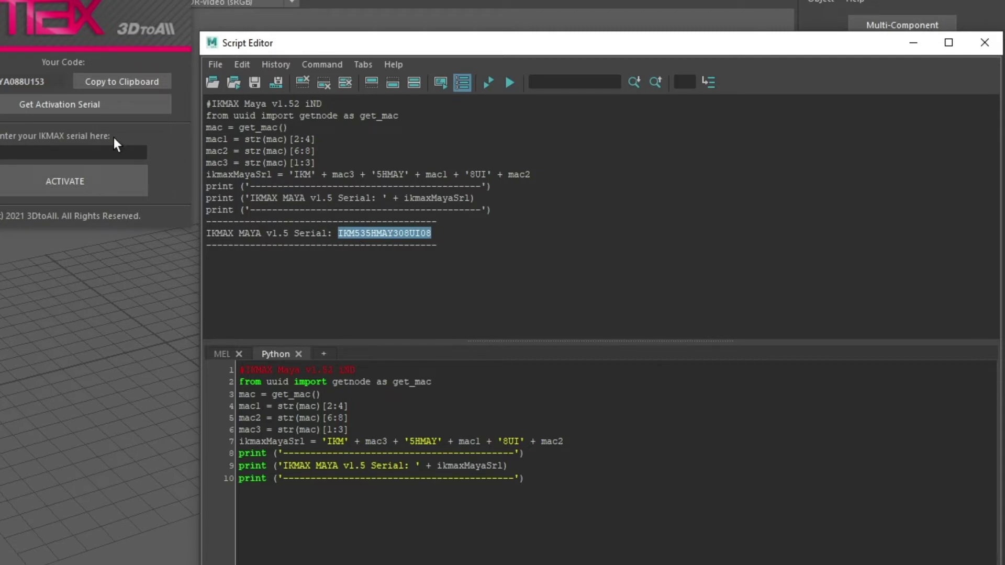
click(94, 153)
key(ctrl+v)
click(510, 185)
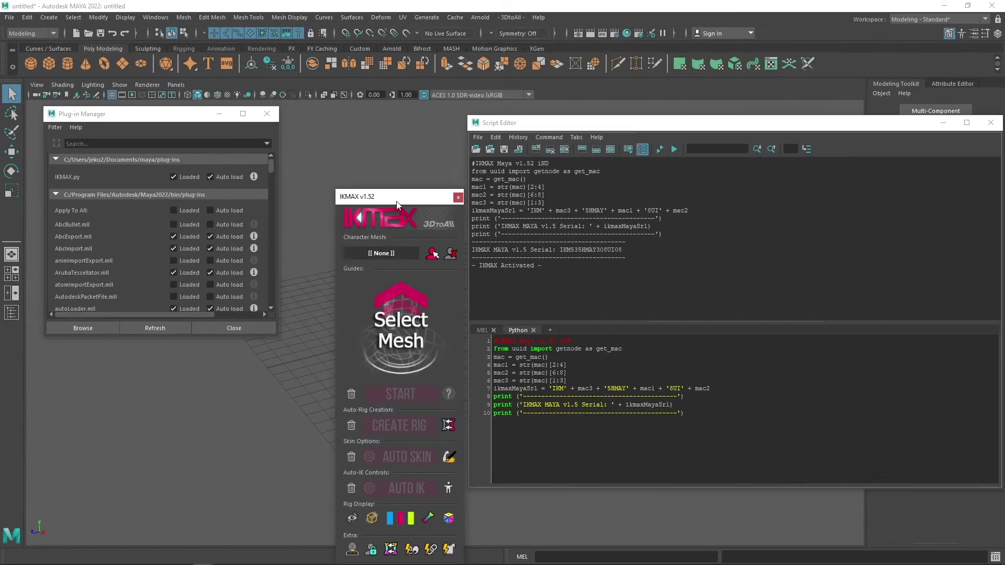
drag(396, 205, 363, 118)
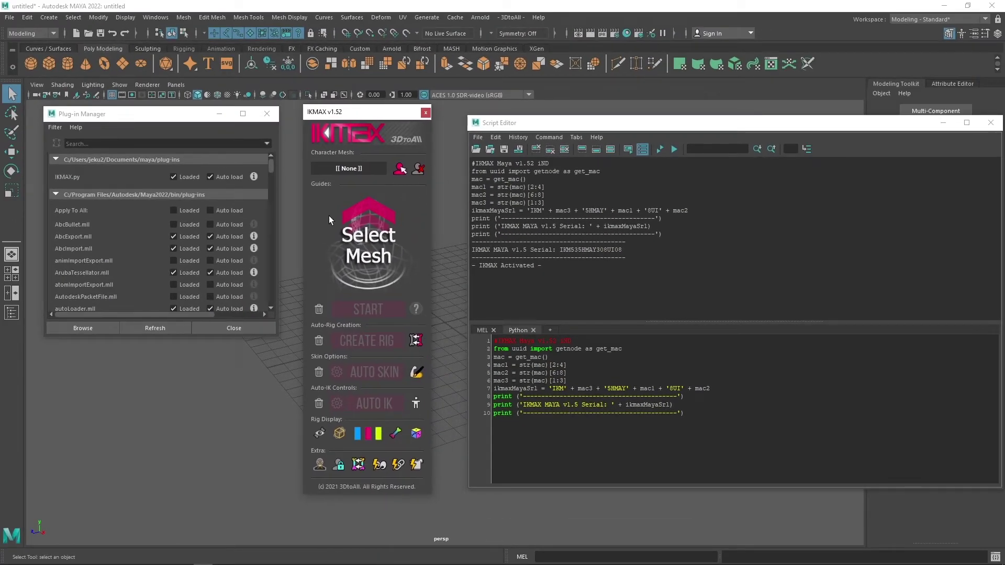
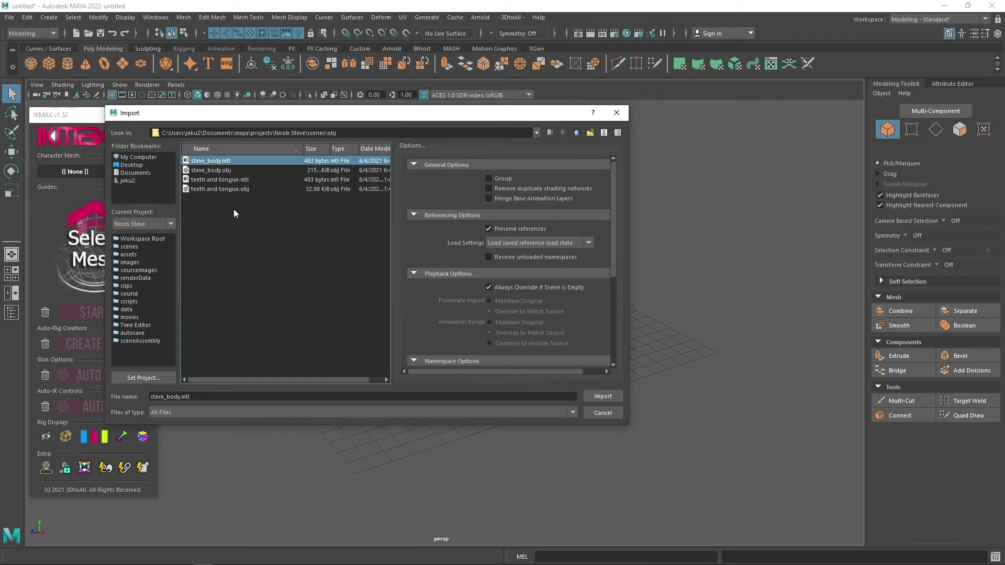
Step: Import steve_body.obj from the Noob Steve project's scenes\obj folder, inspect the character and delete its body mesh
click(235, 190)
click(231, 174)
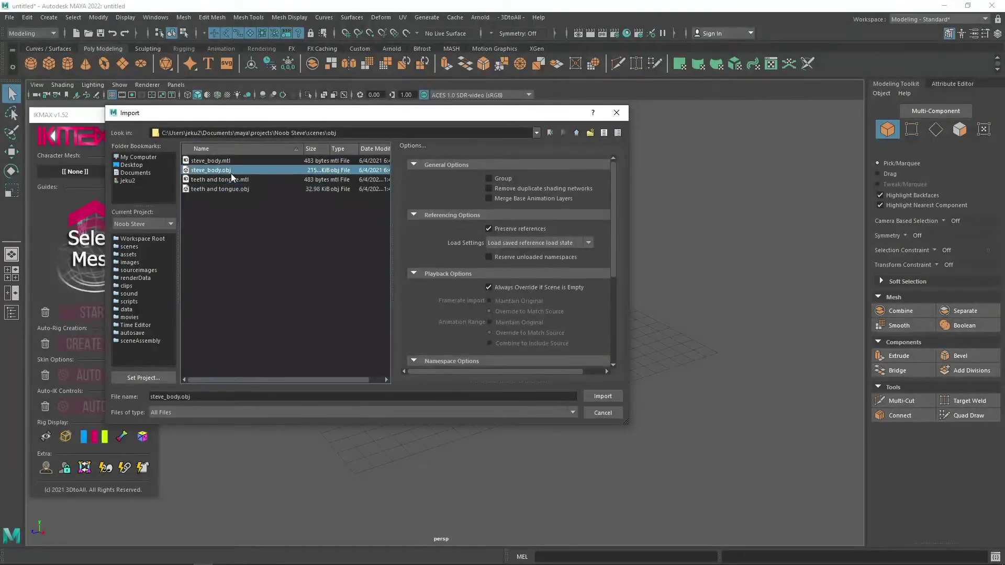
click(601, 396)
scroll(406, 324, down, 3)
alt+drag(405, 320, 495, 323)
alt+right_drag(495, 323, 529, 316)
alt+drag(529, 316, 467, 333)
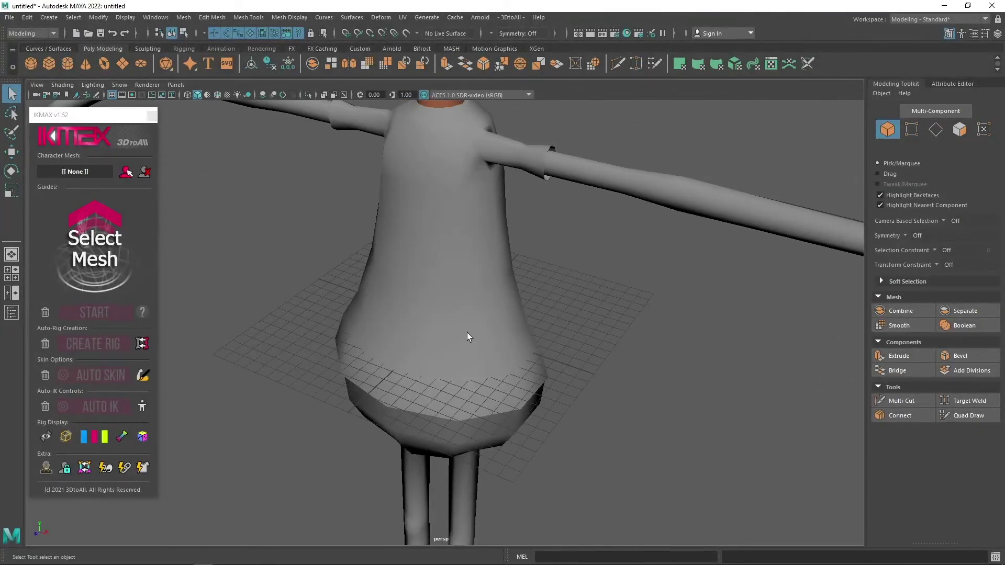
click(405, 250)
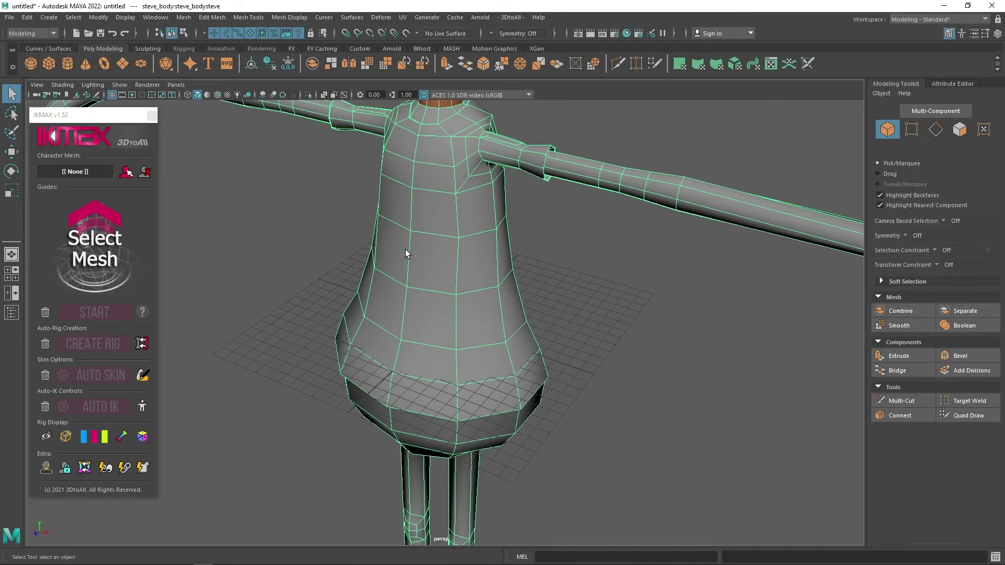
key(Delete)
Step: Import 3d-model.fbx from the Human project's scenes\import folder
click(3, 17)
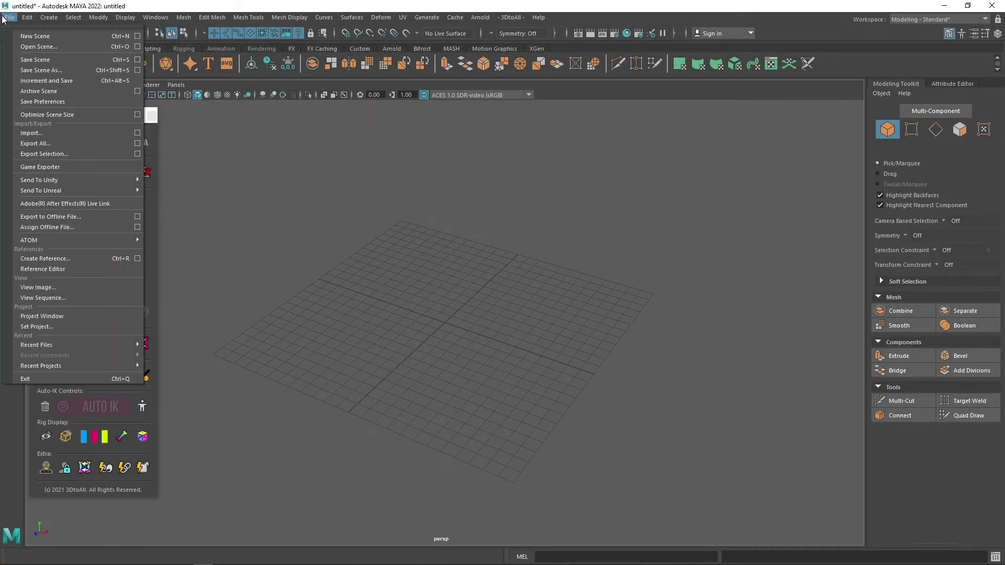
click(62, 134)
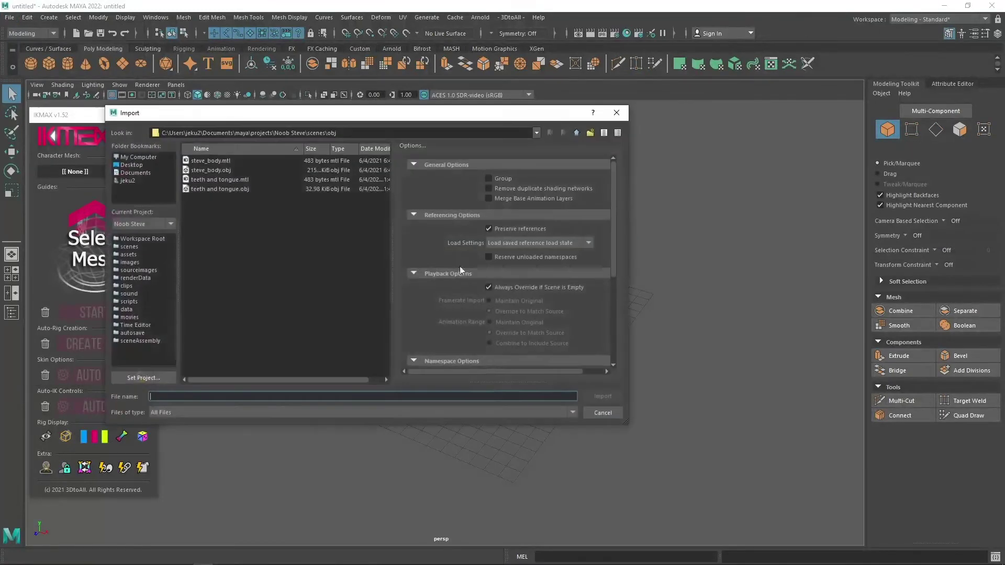
click(576, 133)
click(577, 133)
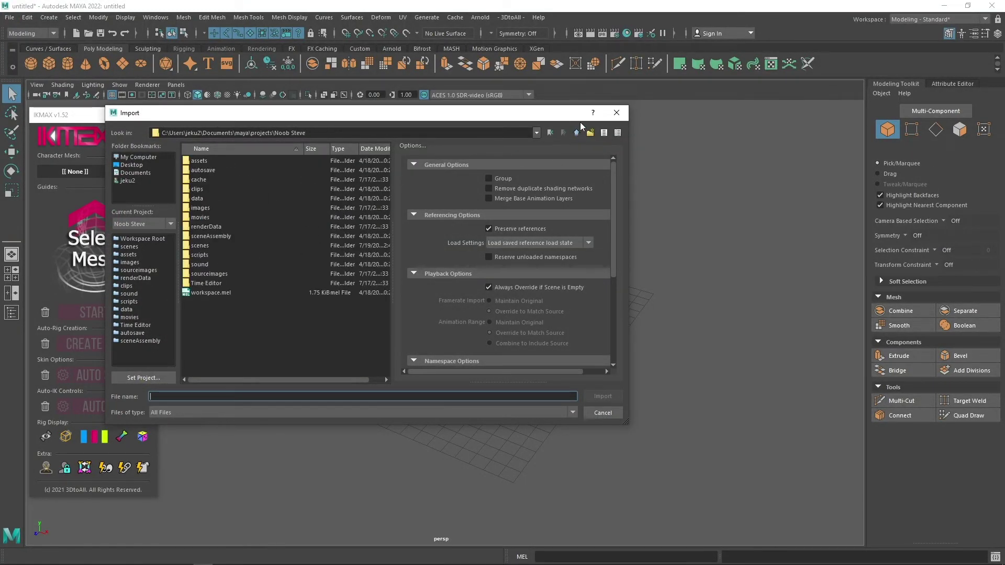
click(576, 133)
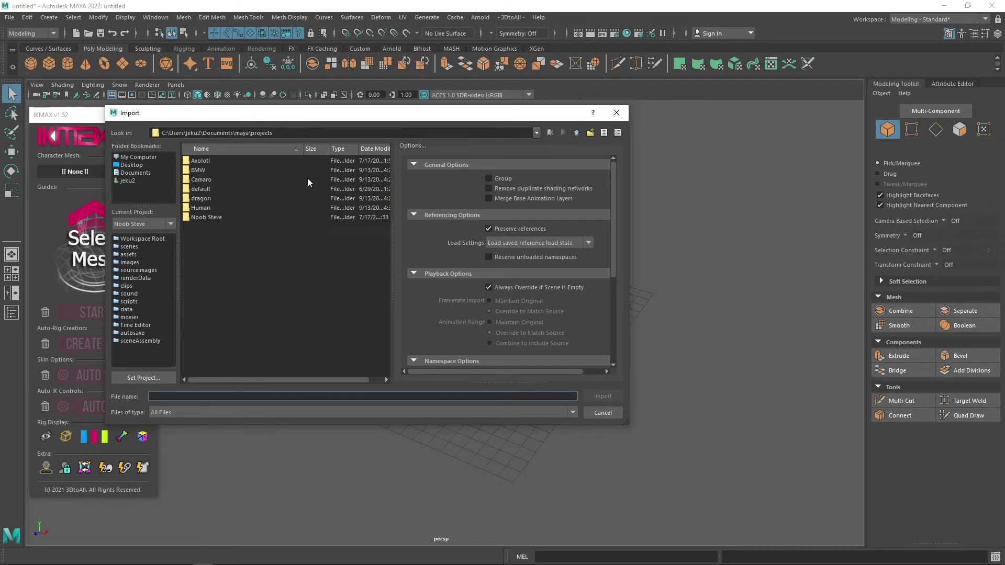
double_click(213, 205)
click(212, 246)
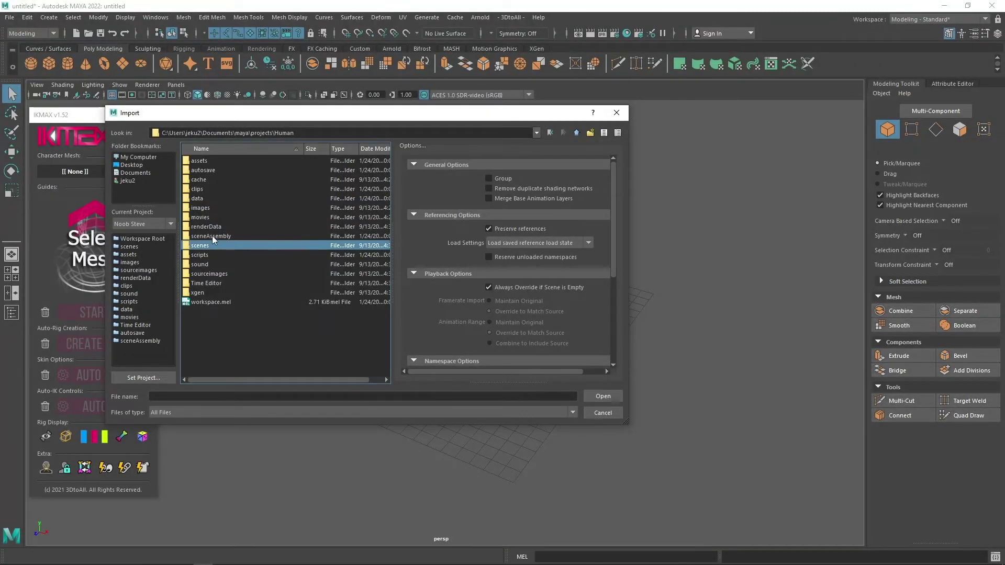
double_click(215, 245)
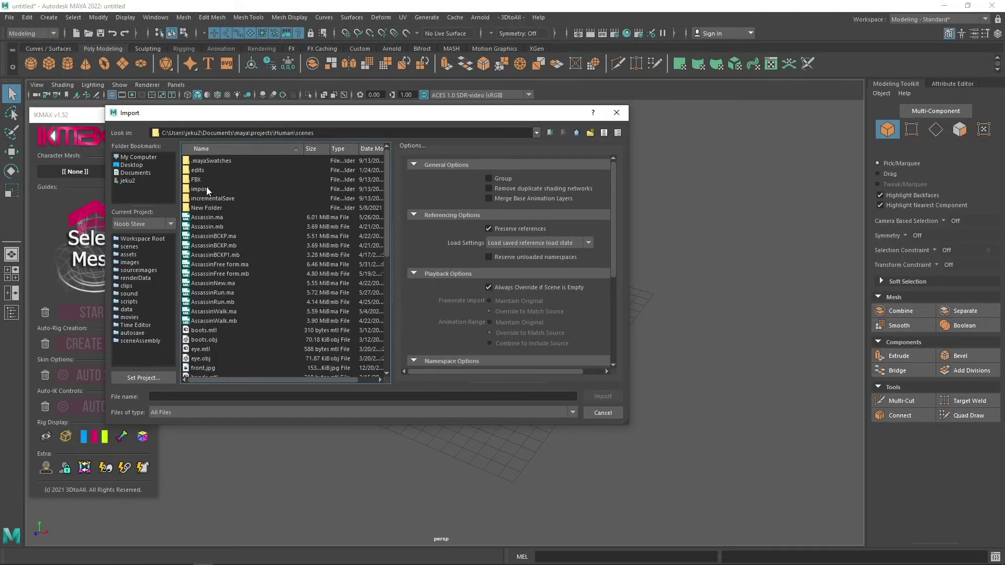
click(208, 189)
double_click(207, 189)
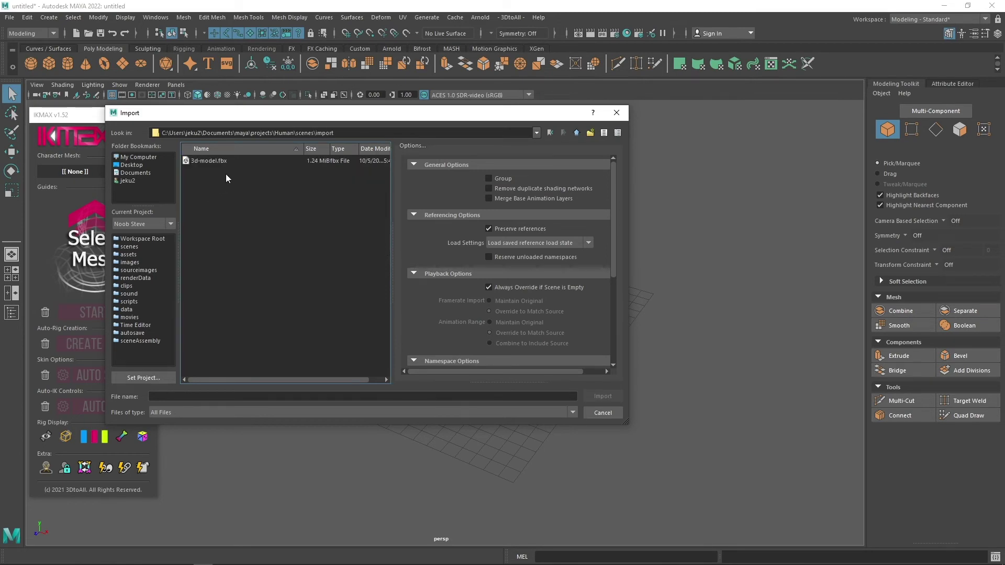
click(237, 161)
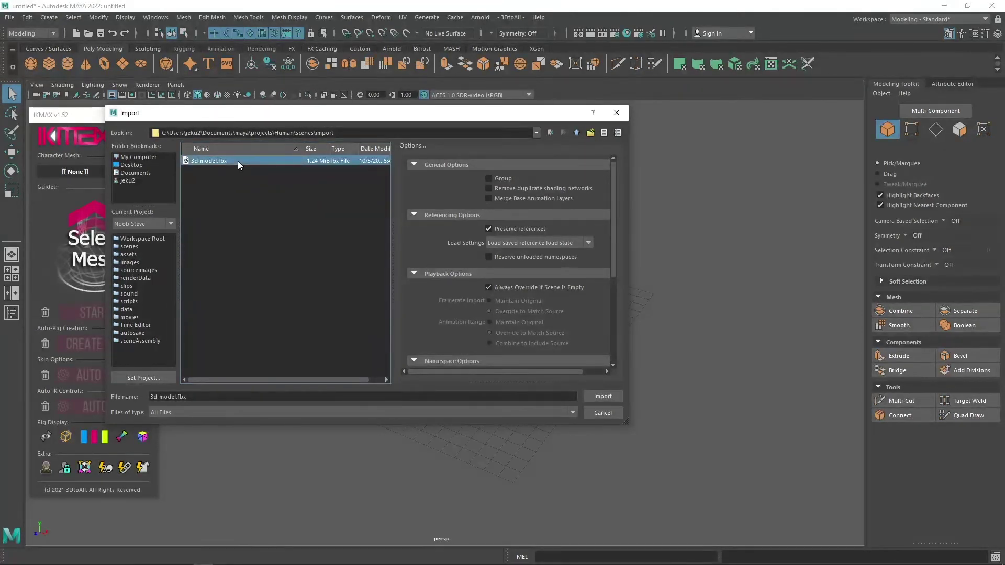
double_click(238, 161)
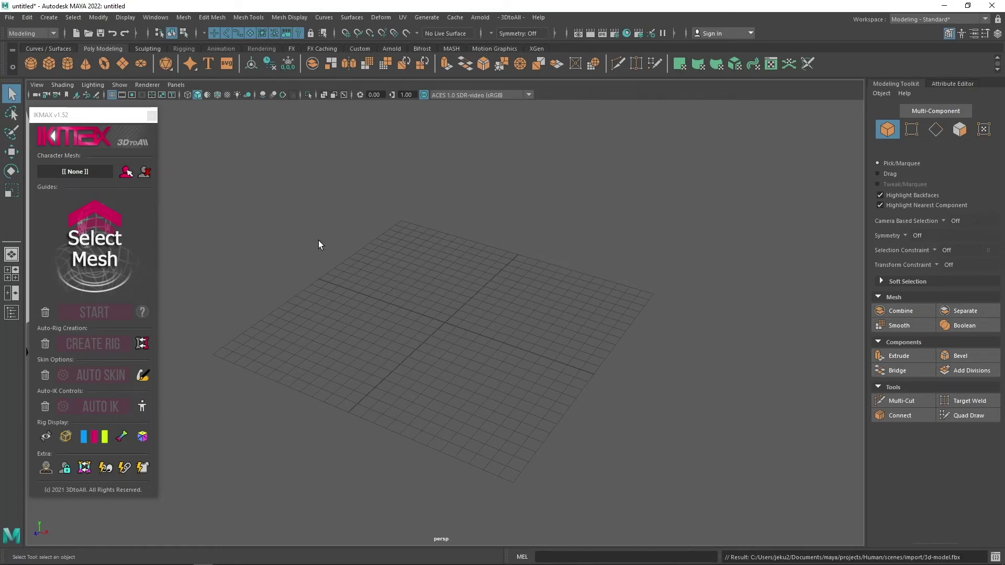
Step: Select all objects of the imported furniture model and delete them from the scene
scroll(319, 246, down, 5)
scroll(325, 249, down, 5)
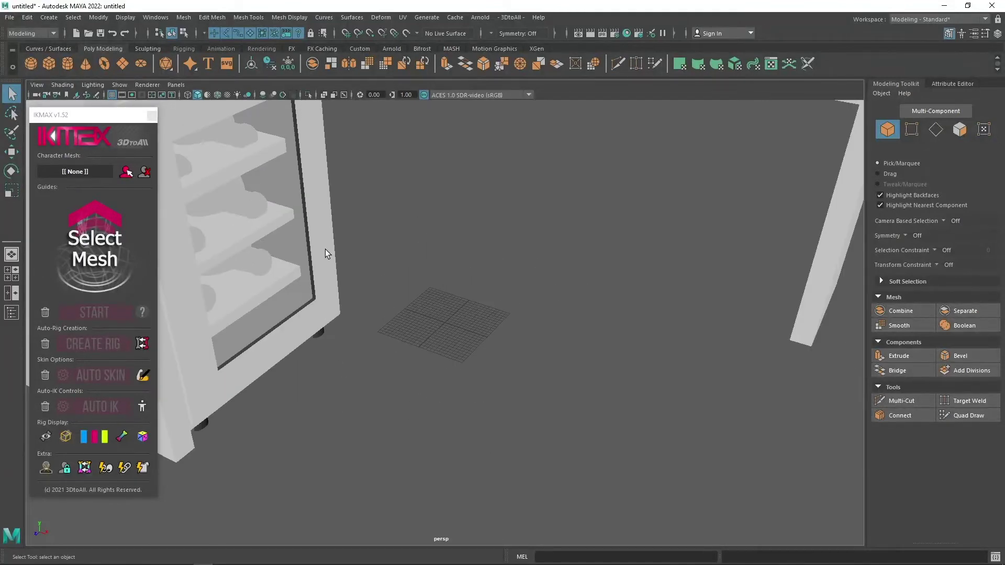
scroll(325, 249, up, 3)
drag(342, 183, 224, 448)
key(f)
scroll(379, 351, down, 5)
drag(338, 230, 699, 462)
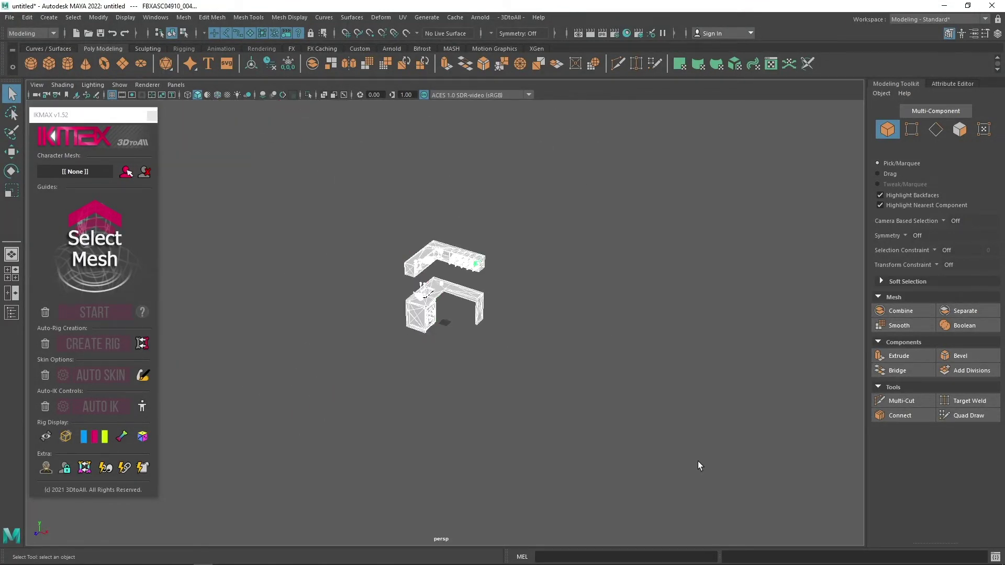
key(Delete)
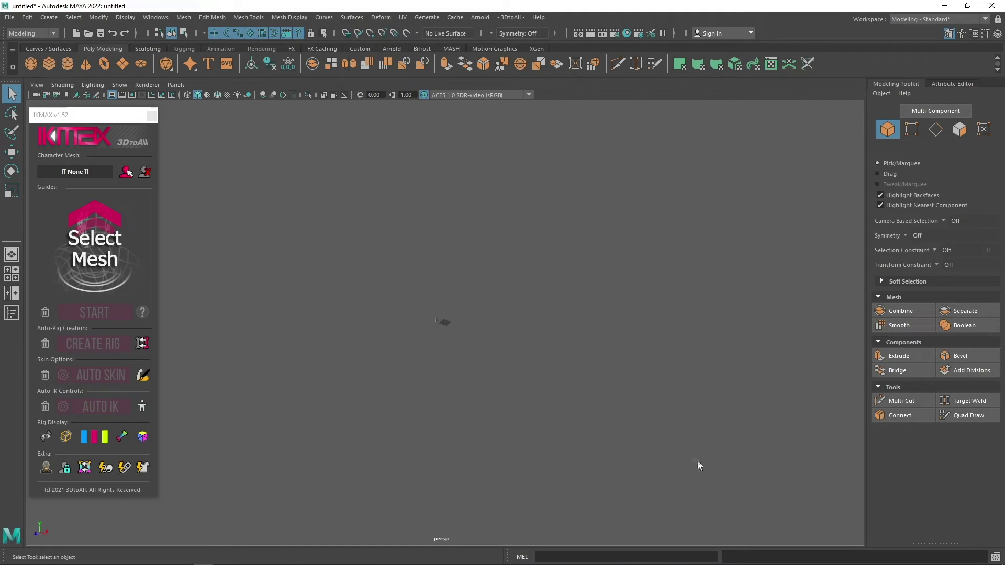
Step: Import paine.obj from the Human project's scenes\FBX folder
click(9, 17)
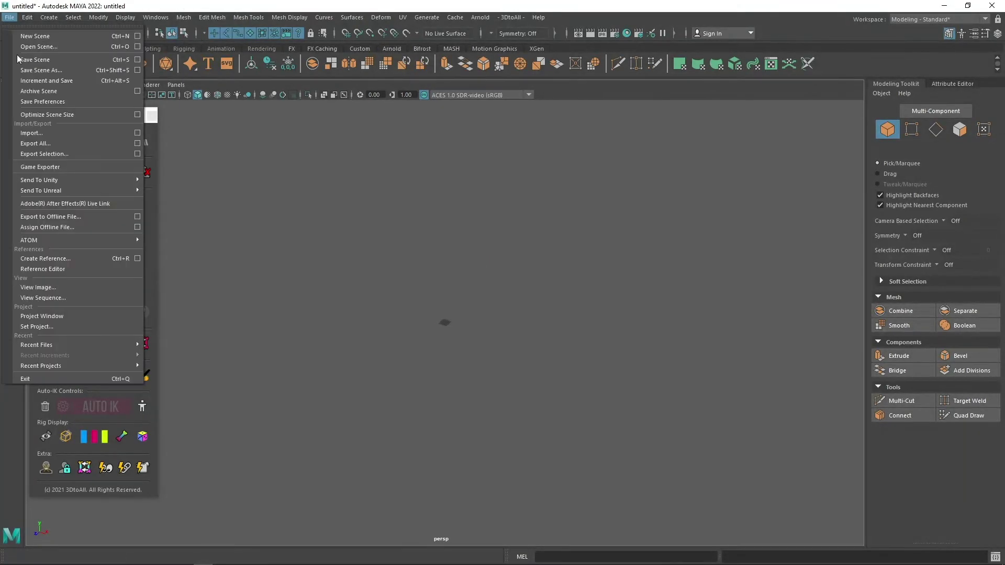
click(54, 133)
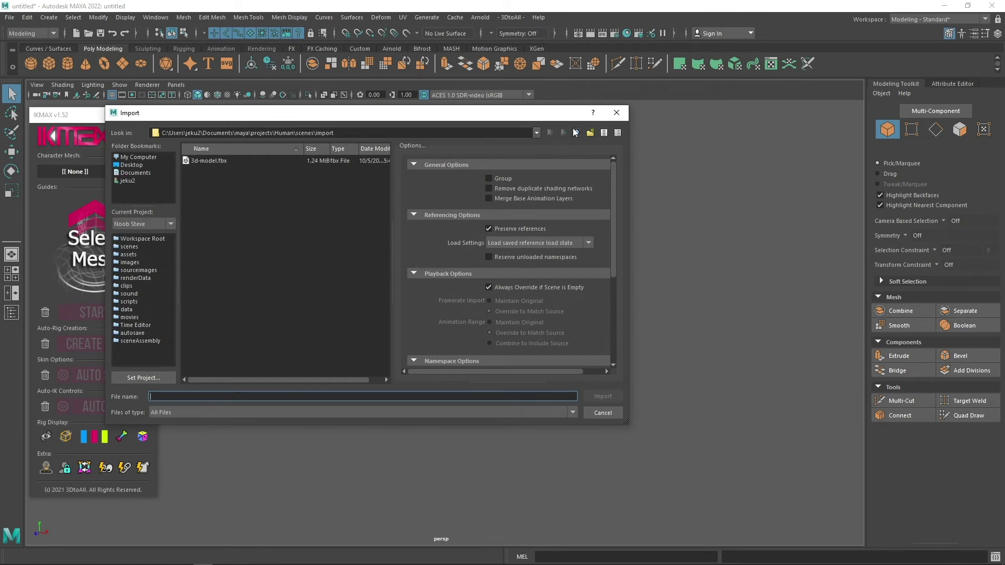
click(576, 132)
double_click(212, 189)
click(213, 161)
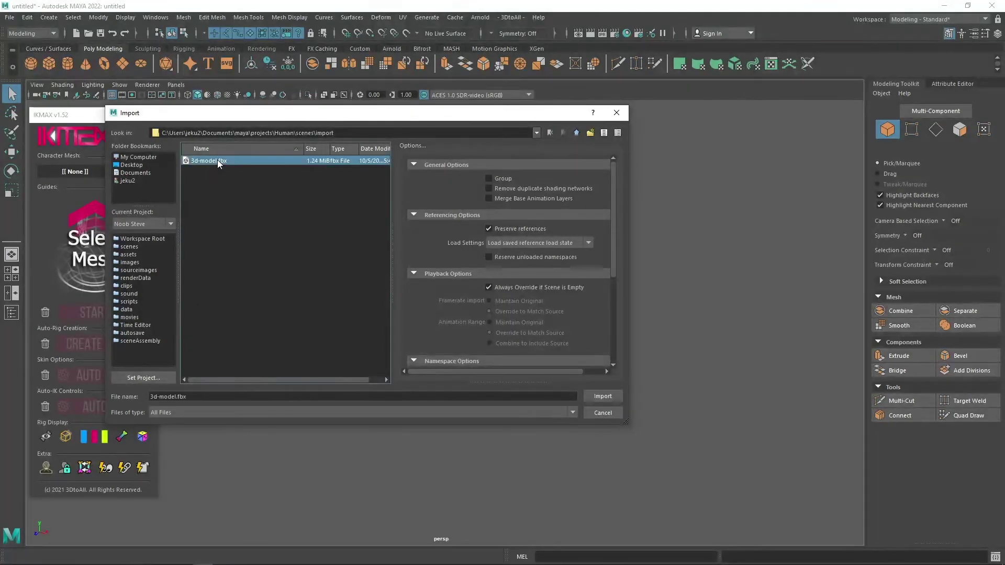
click(576, 133)
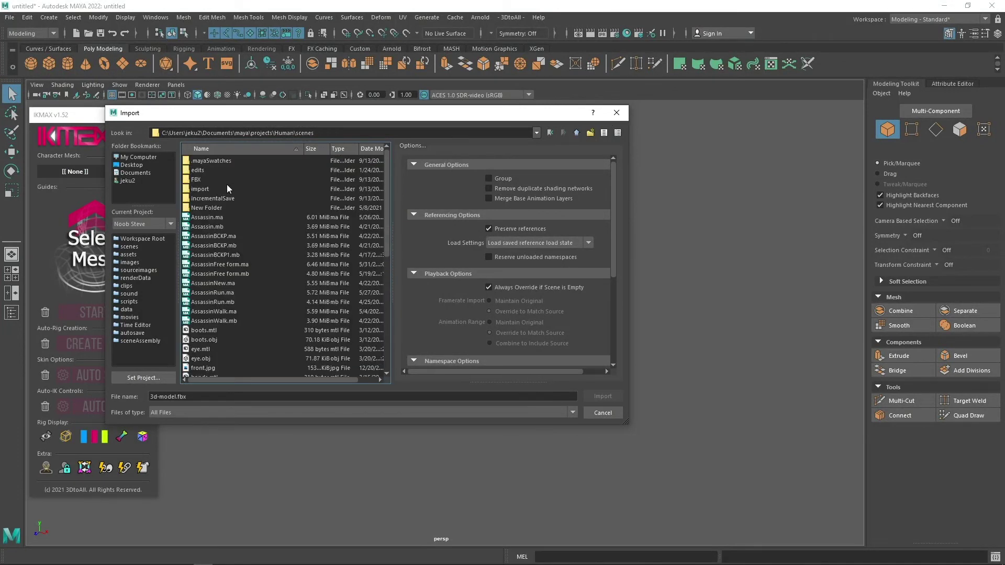
double_click(218, 180)
click(215, 170)
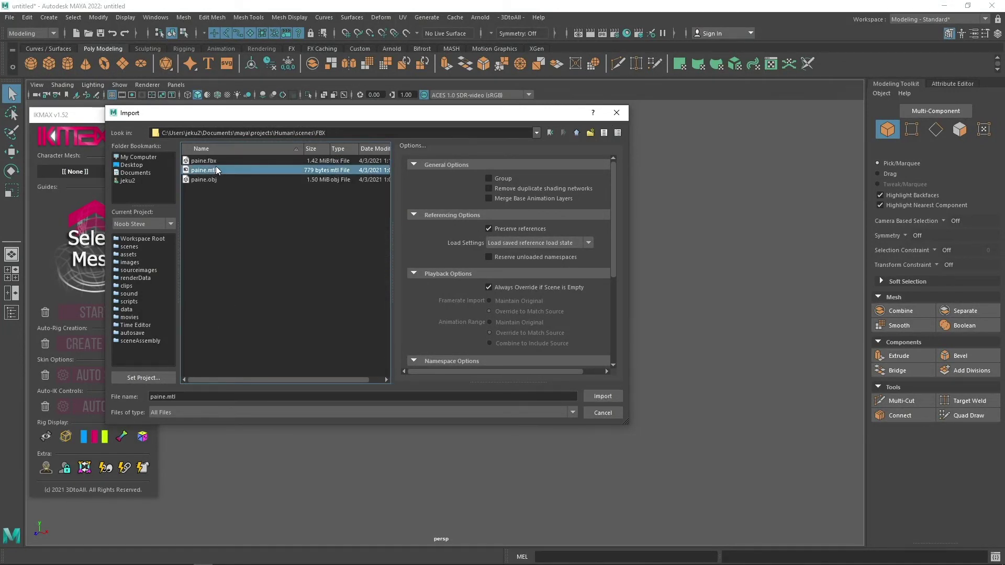
double_click(218, 179)
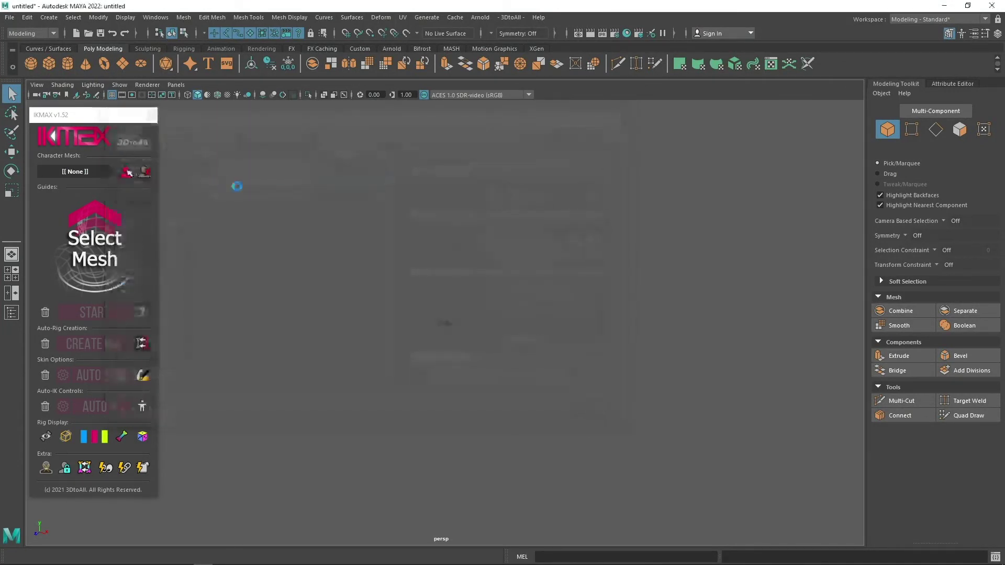
Step: Lighten the Lambert material color of the imported character mesh from black to near white
scroll(413, 344, up, 10)
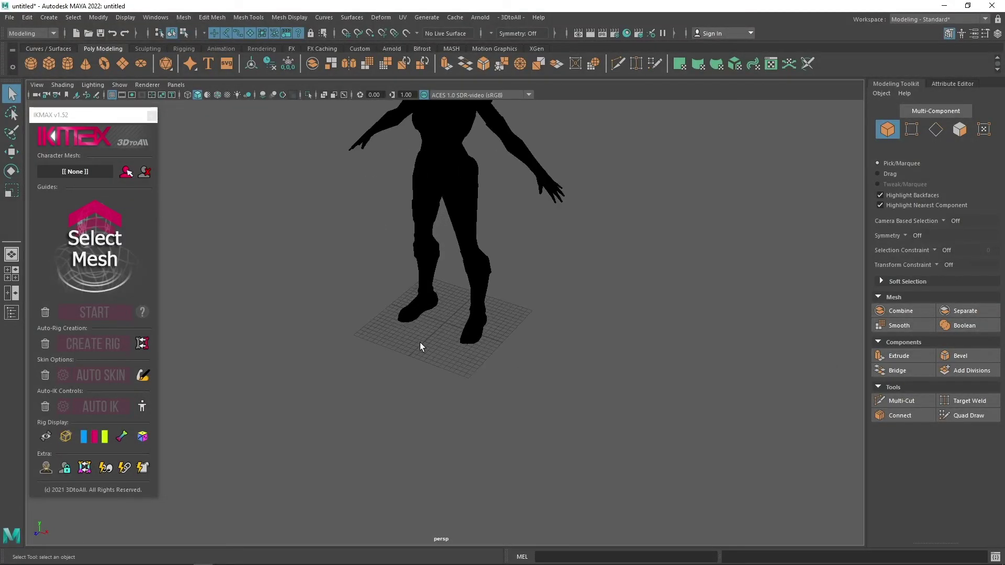
alt+drag(426, 338, 586, 330)
scroll(445, 317, down, 5)
click(449, 308)
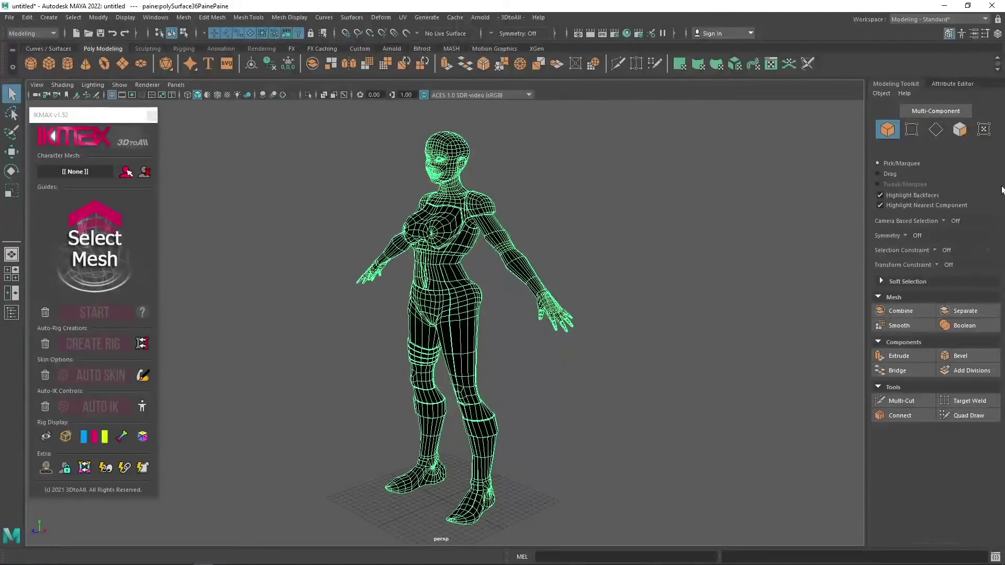
click(954, 83)
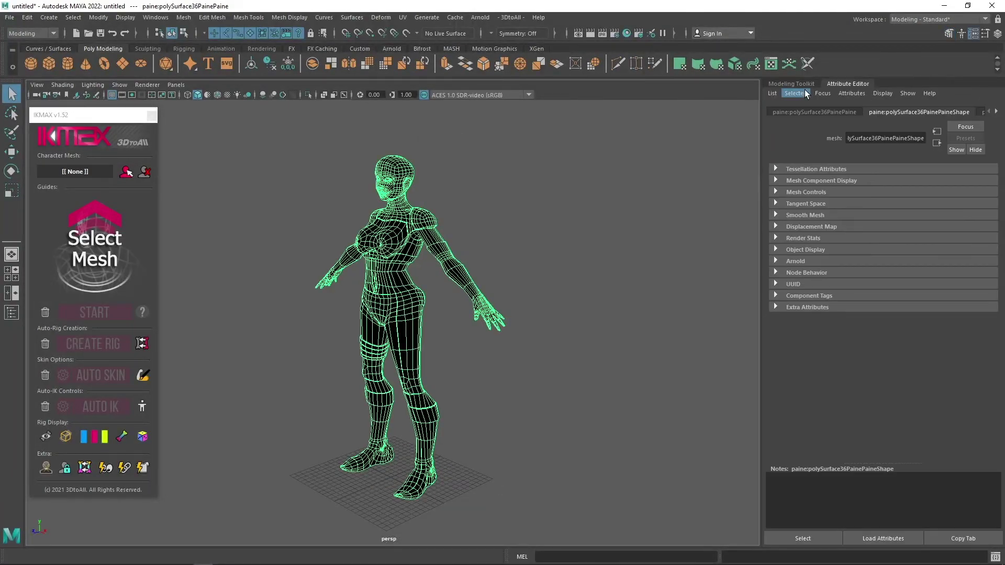
click(998, 114)
click(960, 112)
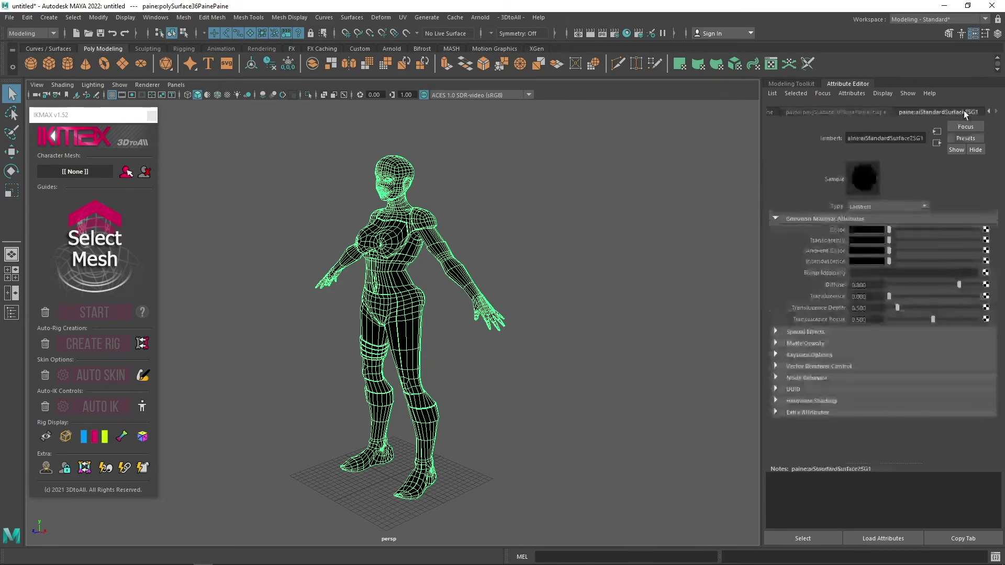
drag(899, 229, 1003, 236)
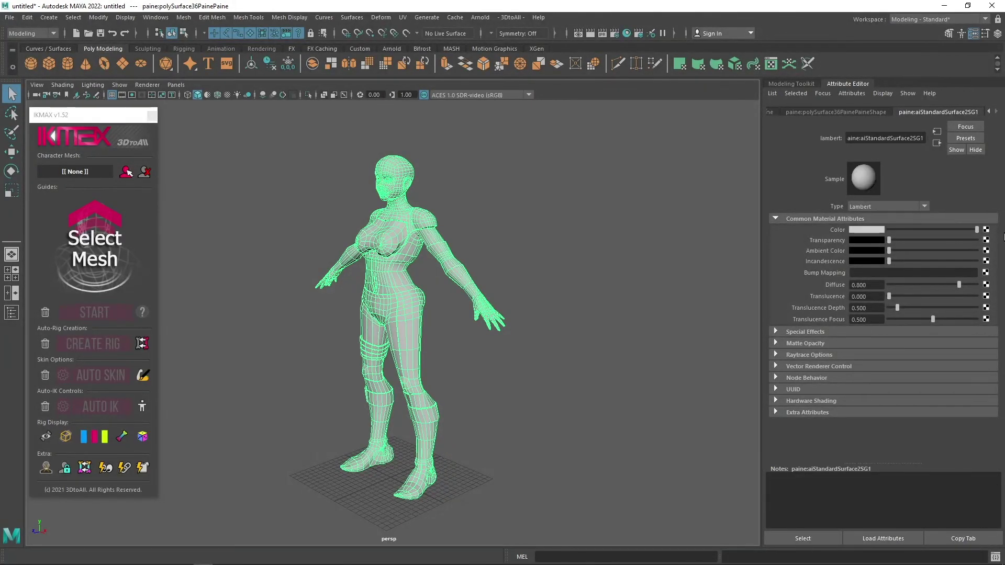
click(352, 188)
Step: Display the character mesh in smooth preview
alt+drag(353, 189, 272, 186)
scroll(457, 246, up, 5)
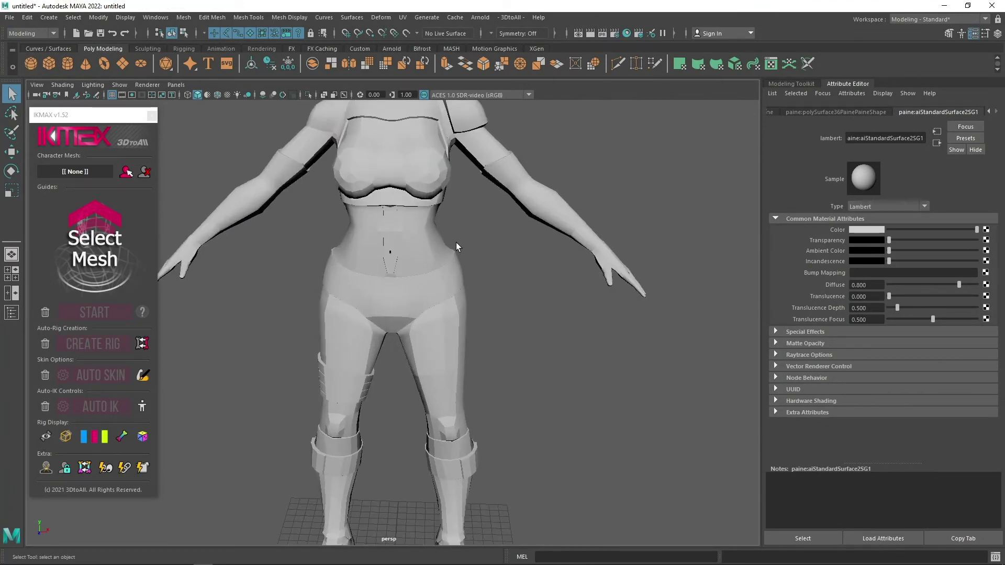
click(392, 246)
alt+drag(486, 216, 429, 190)
scroll(499, 278, up, 6)
alt+drag(499, 277, 462, 288)
key(3)
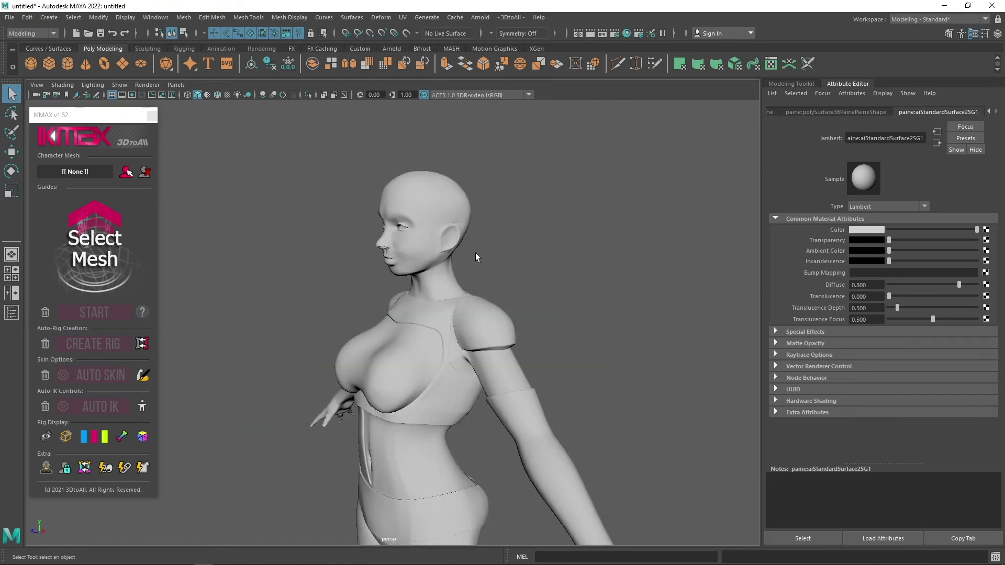
Step: Assign the selected character body as the IKMAX character mesh and generate its main guides
alt+drag(476, 257, 587, 261)
scroll(471, 220, up, 2)
alt+middle_drag(471, 220, 471, 172)
scroll(350, 205, down, 5)
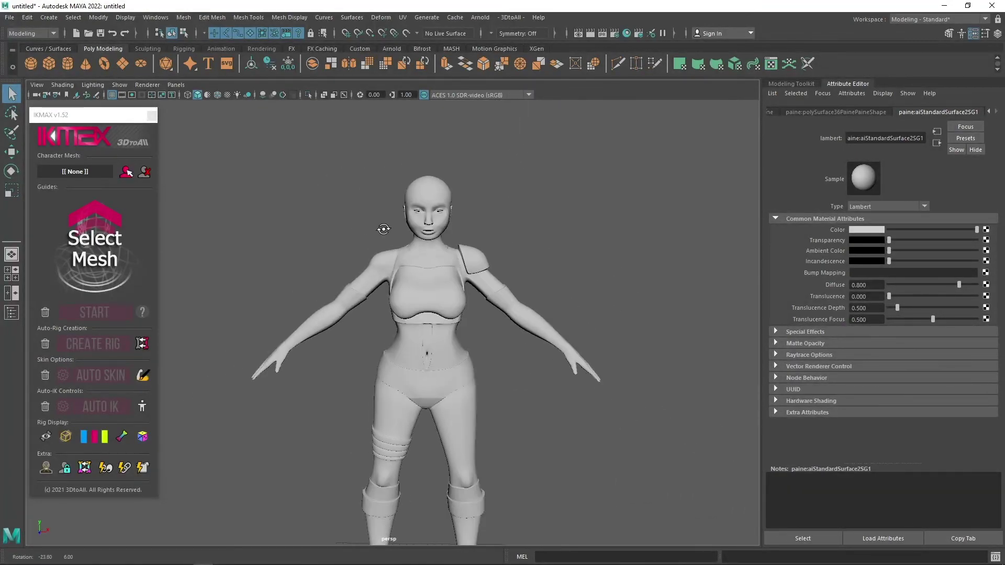
scroll(398, 227, up, 1)
click(429, 294)
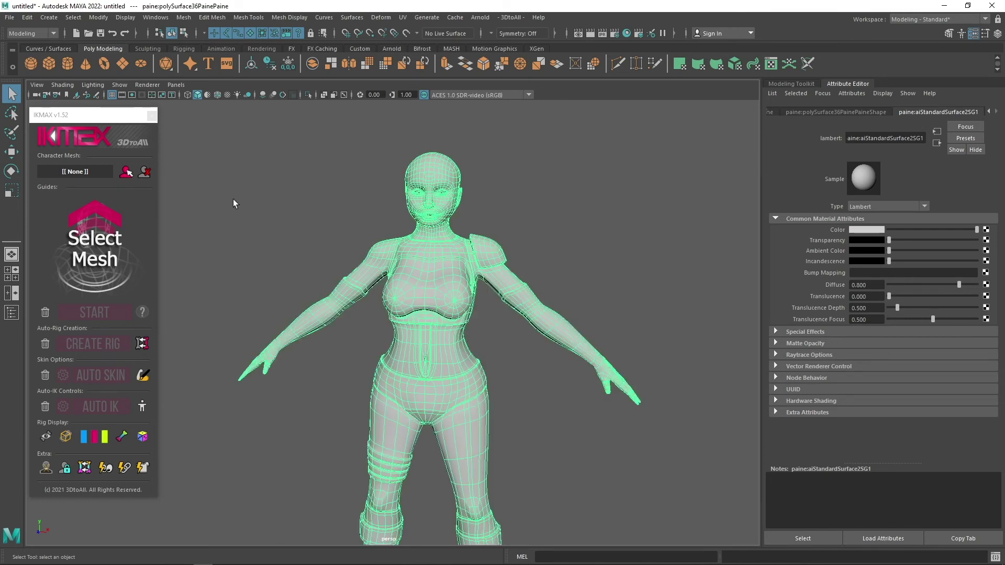
click(126, 174)
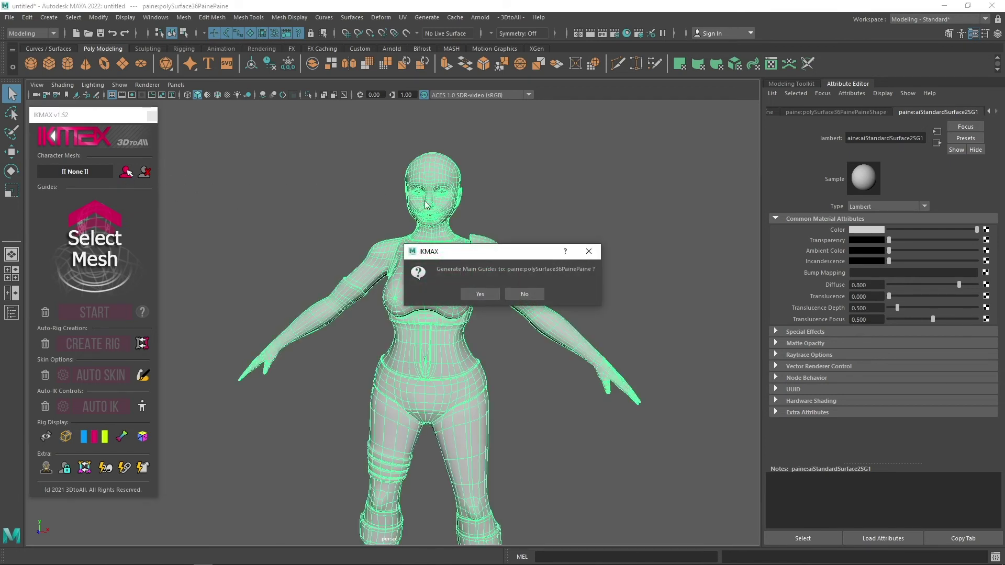
drag(480, 252, 508, 203)
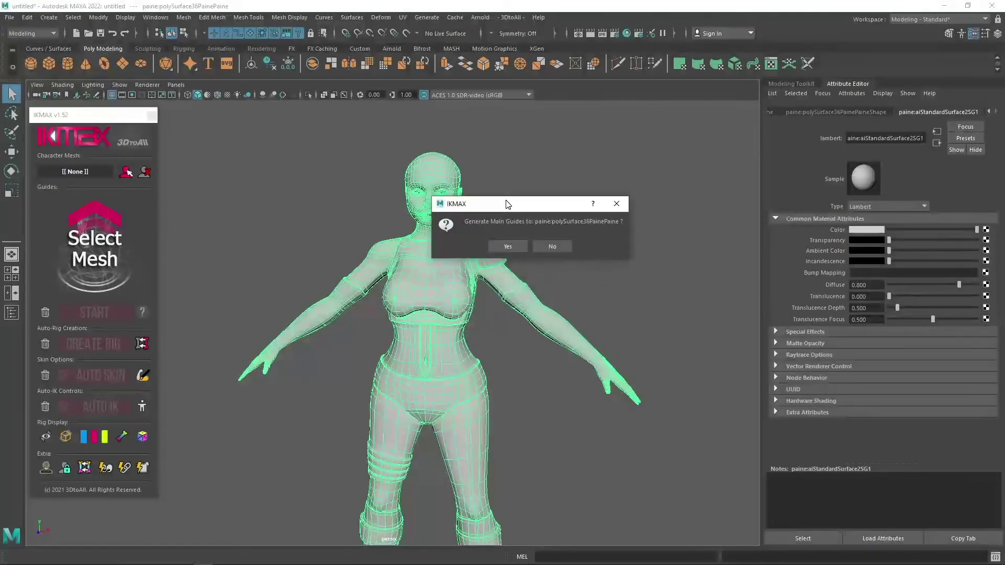
click(516, 243)
Step: Examine how the guide planes are placed along the character from head to pelvis
mouse_move(409, 237)
alt+mouse_down()
mouse_move(290, 224)
mouse_move(358, 250)
mouse_move(483, 256)
mouse_move(476, 262)
mouse_move(422, 230)
mouse_move(325, 228)
mouse_move(448, 229)
mouse_move(417, 231)
alt+mouse_up()
alt+right_drag(417, 231, 460, 231)
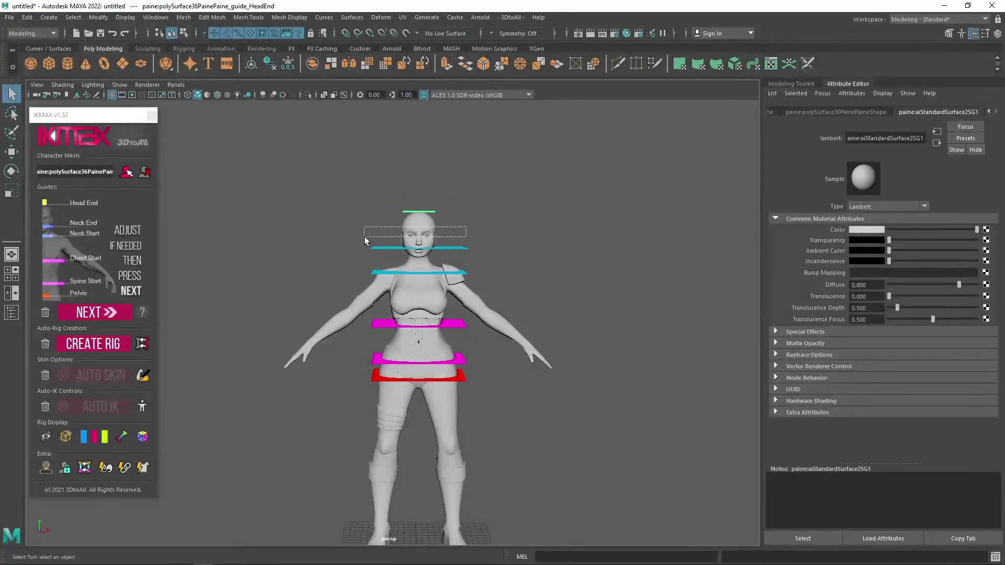
drag(365, 236, 366, 237)
click(523, 229)
alt+drag(524, 228, 442, 256)
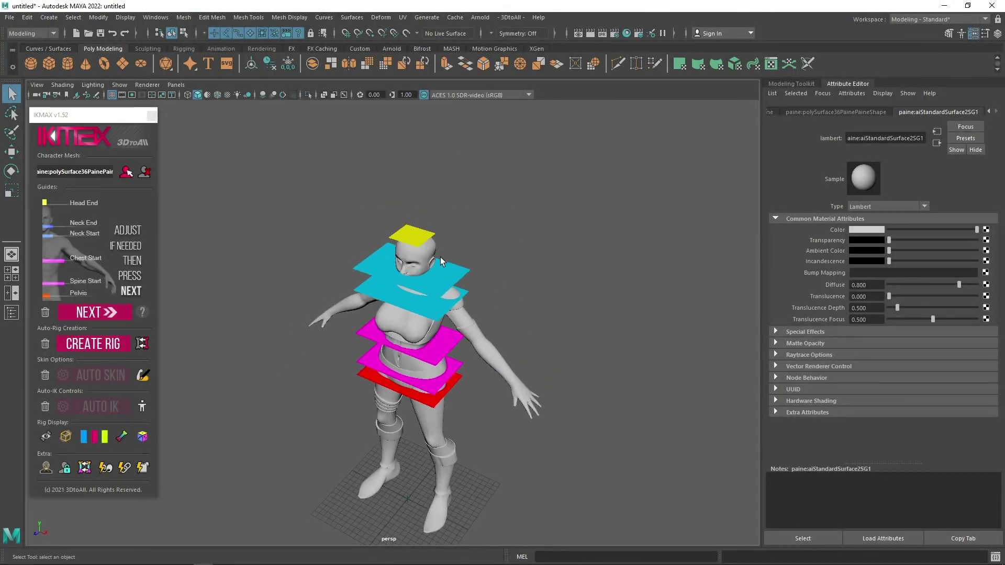
alt+drag(507, 253, 340, 267)
right_click(528, 238)
click(576, 222)
Step: Adjust the height of the Neck End guide to where the neck meets the head
scroll(225, 257, up, 2)
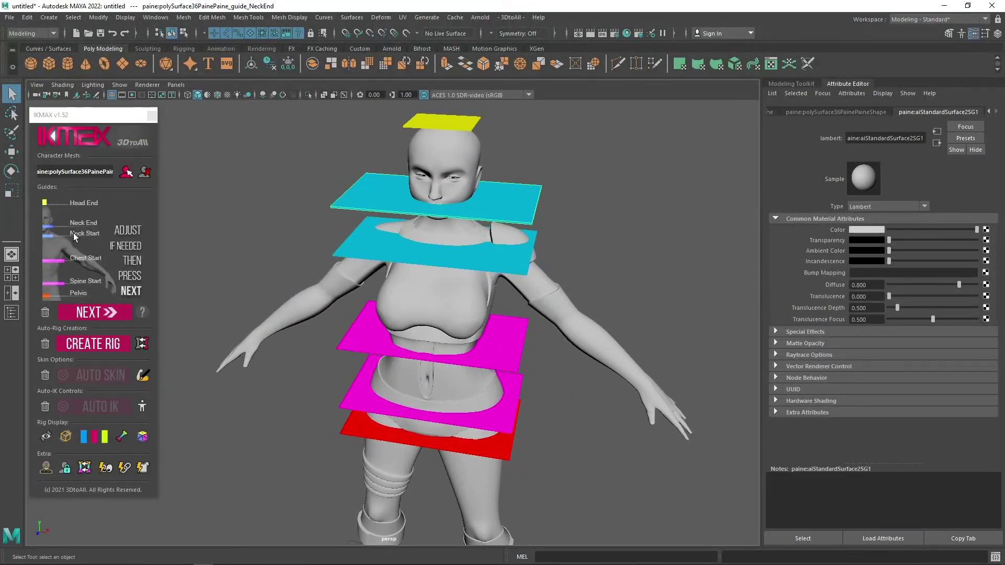
key(w)
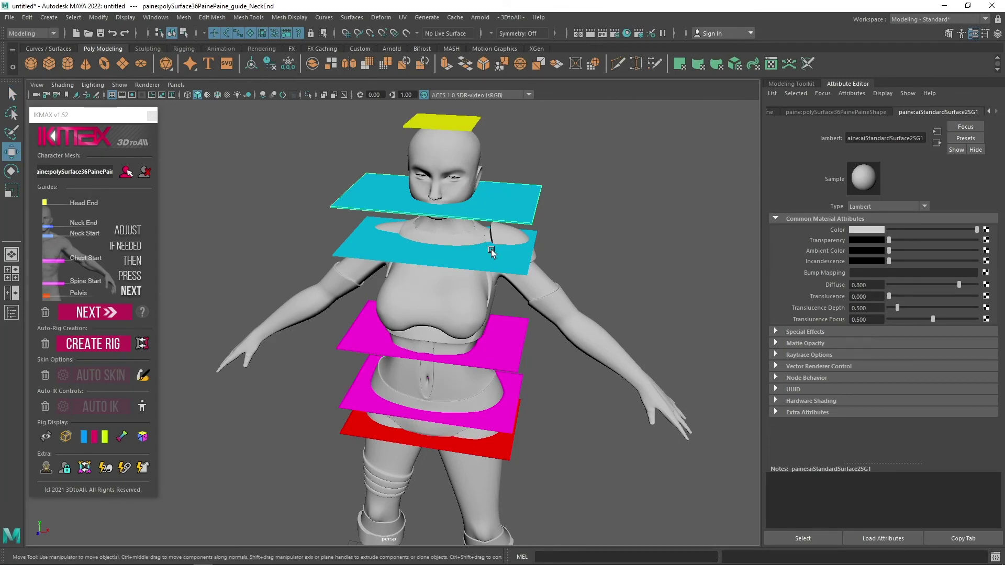
alt+drag(442, 250, 435, 314)
scroll(480, 301, up, 3)
scroll(480, 301, up, 2)
scroll(430, 316, up, 2)
scroll(430, 316, down, 4)
scroll(427, 314, up, 3)
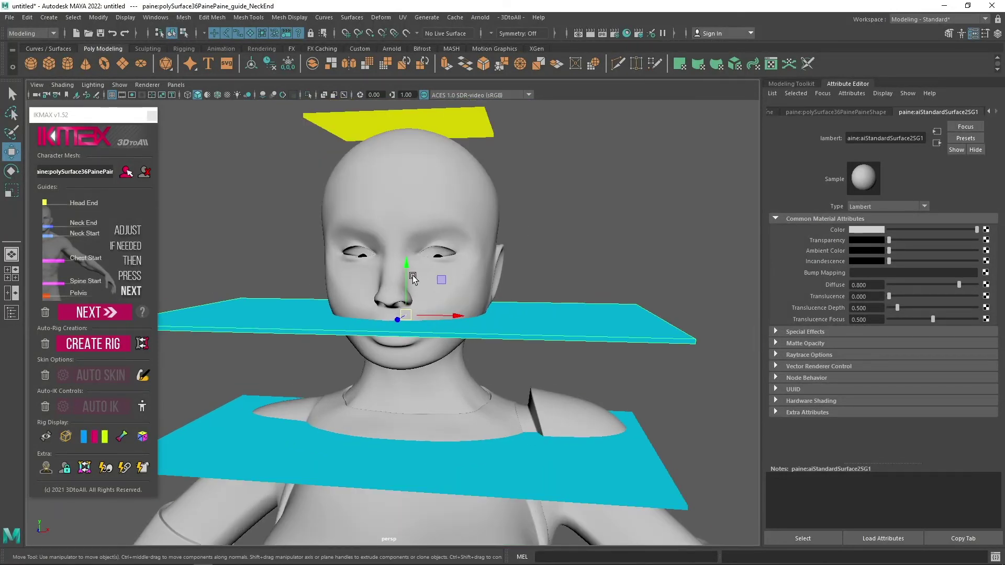
alt+drag(415, 364, 320, 343)
drag(314, 294, 315, 272)
Step: Raise the Neck Start guide to the base of the neck, just above the shoulders
click(243, 457)
alt+drag(245, 459, 425, 357)
alt+right_drag(425, 358, 330, 414)
alt+drag(330, 414, 445, 449)
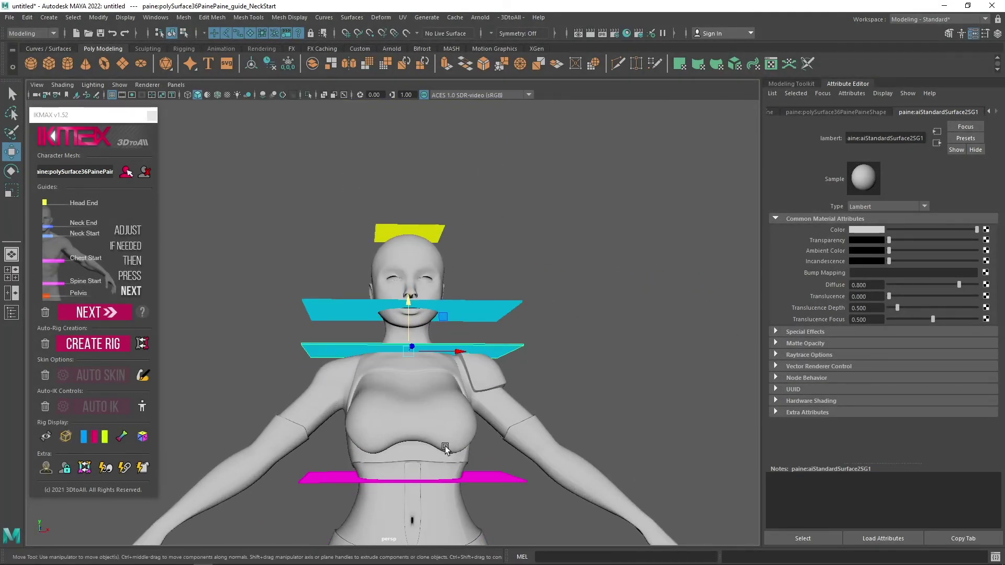
Step: Raise the Chest Start guide to just below the bust, undoing the stray last change
click(405, 482)
drag(406, 462, 543, 397)
key(ctrl+z)
Step: Raise the Spine Start guide slightly toward the waist and check its position around the hips
alt+right_drag(543, 397, 460, 298)
alt+drag(460, 299, 539, 325)
alt+right_drag(540, 324, 658, 355)
alt+drag(658, 355, 495, 218)
click(510, 192)
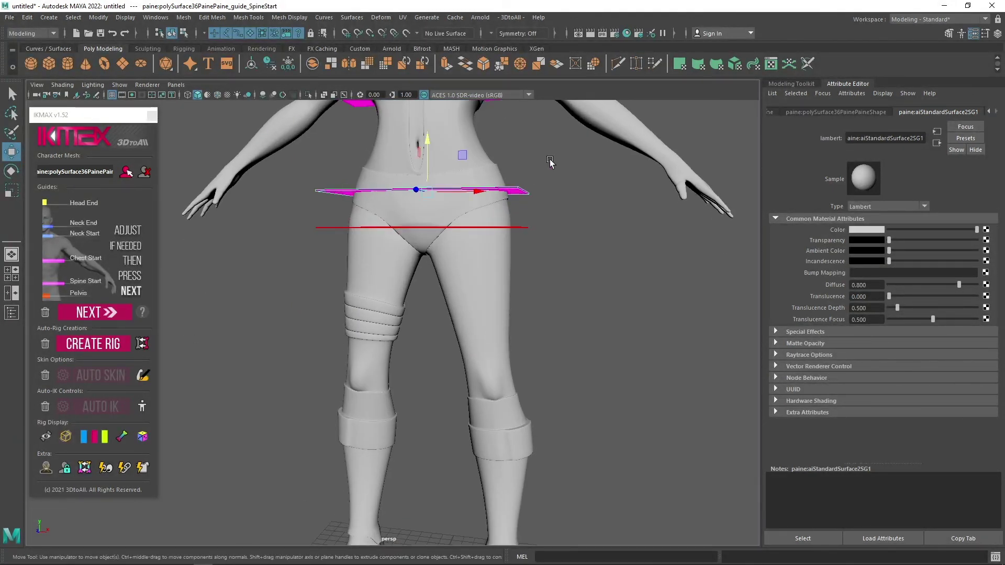
mouse_move(607, 242)
middle_down()
mouse_move(608, 231)
mouse_move(600, 247)
middle_up()
alt+drag(599, 247, 583, 322)
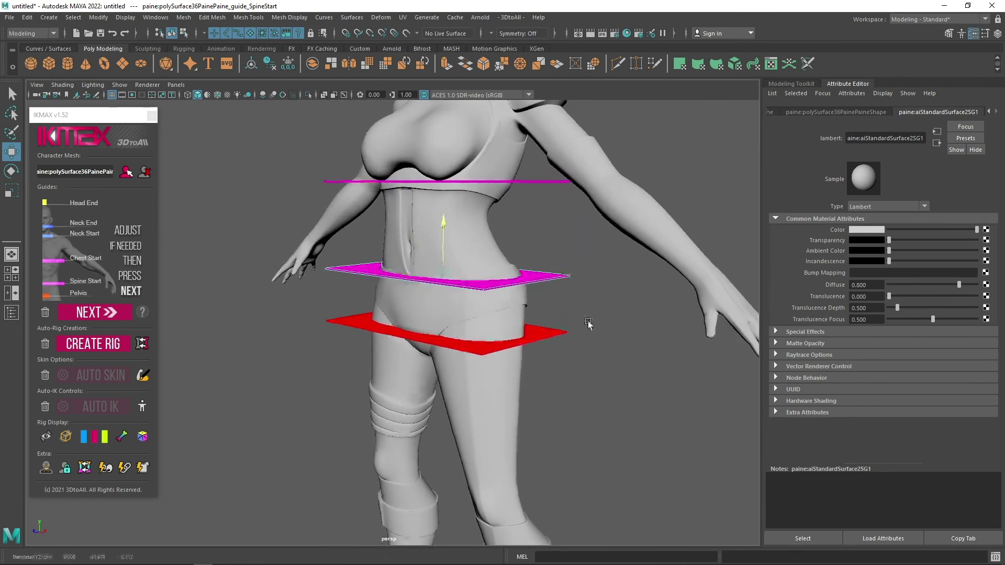
mouse_move(478, 370)
alt+mouse_down()
mouse_move(578, 376)
mouse_move(541, 366)
mouse_move(456, 373)
mouse_move(486, 372)
mouse_move(469, 366)
alt+mouse_up()
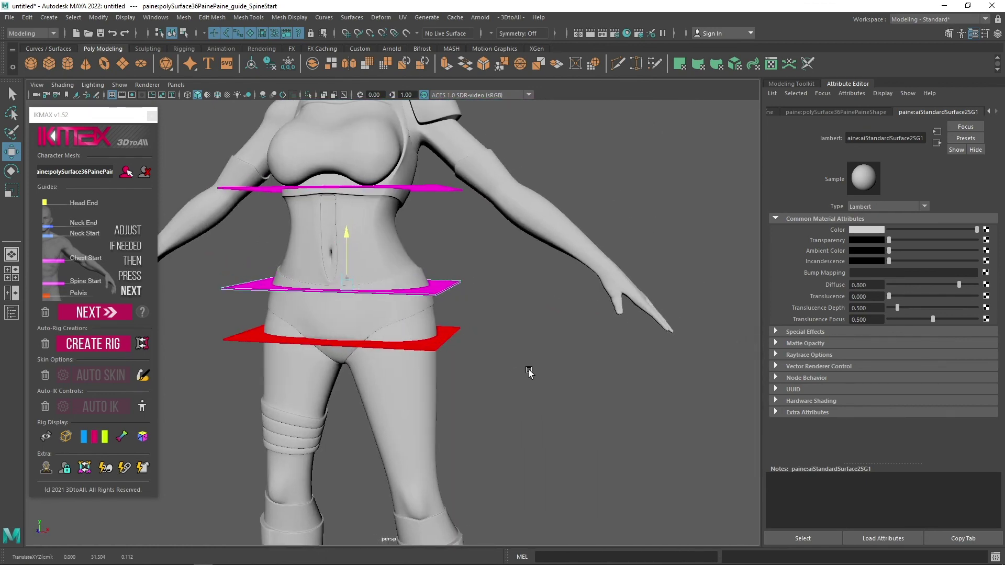